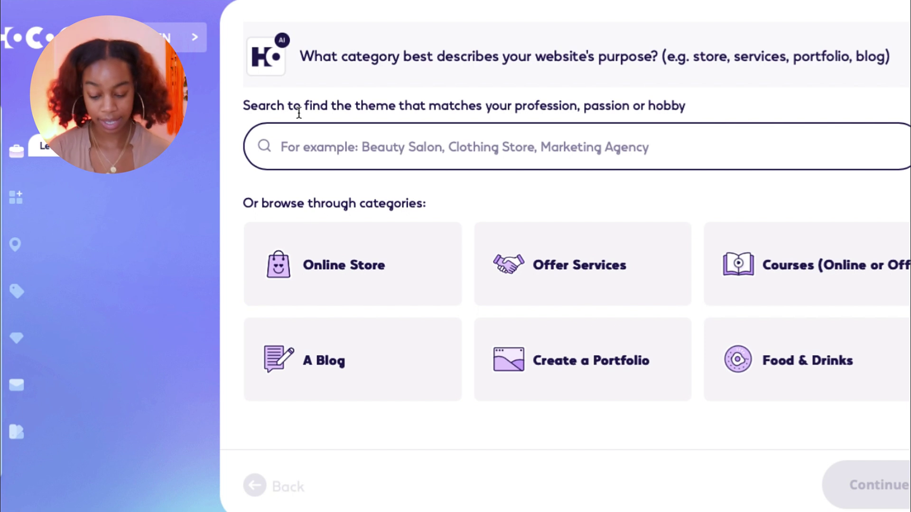
- Search the business categories for "Cosmetic Business", choose bath & body products store, and continue
text(ss)
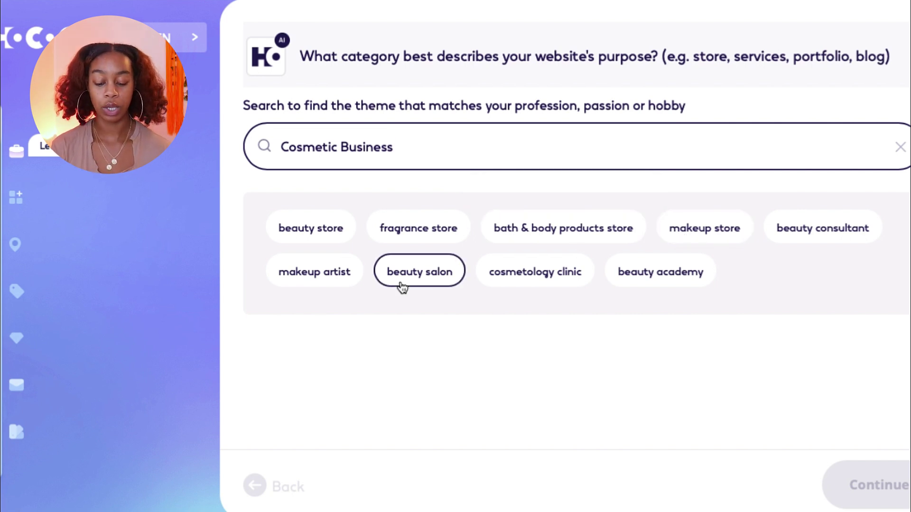
click(560, 220)
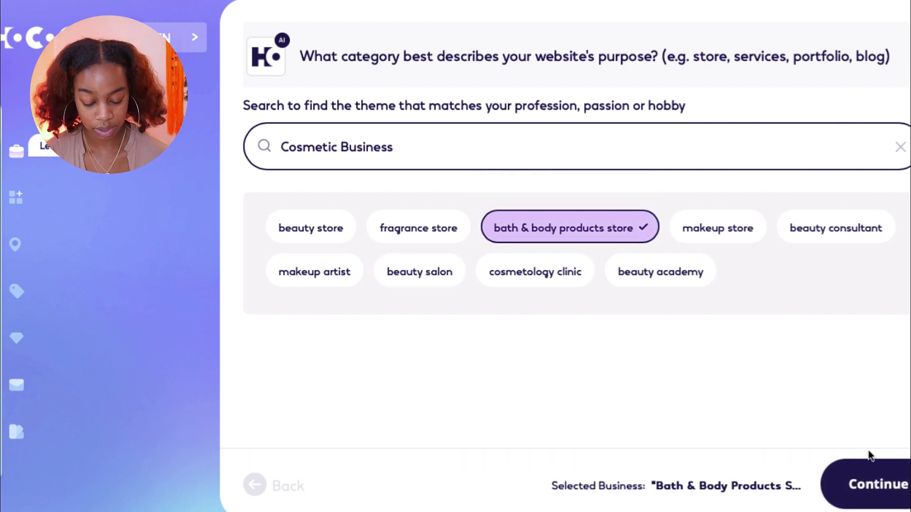
click(863, 473)
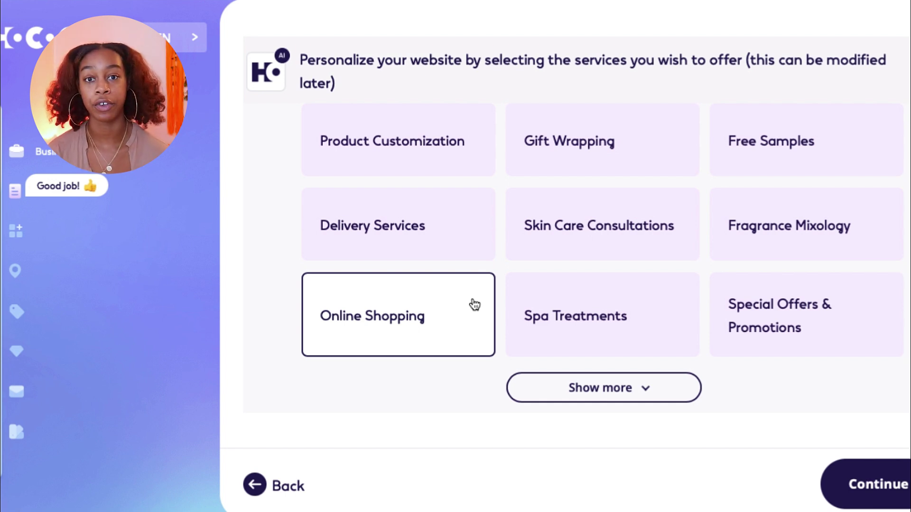
- Select Online Shopping, Delivery Services and Skin Care Consultations as the services offered, and continue
click(375, 304)
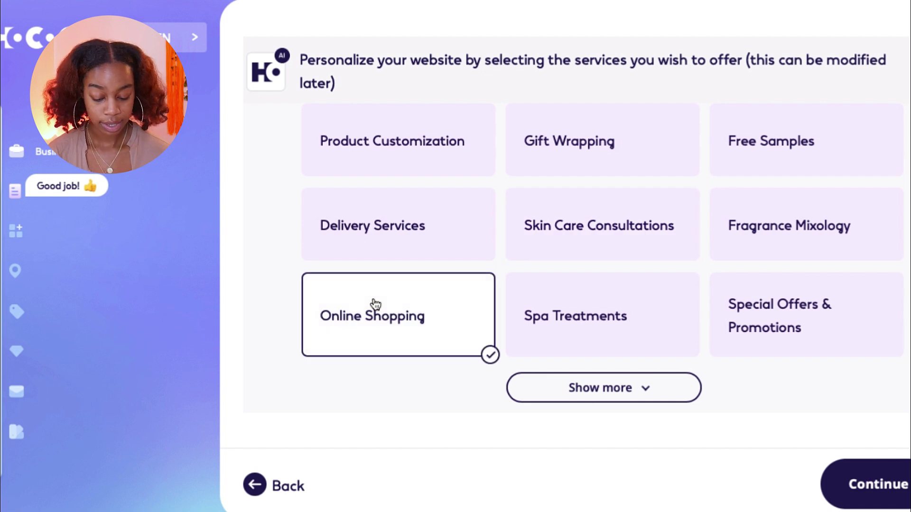
click(438, 246)
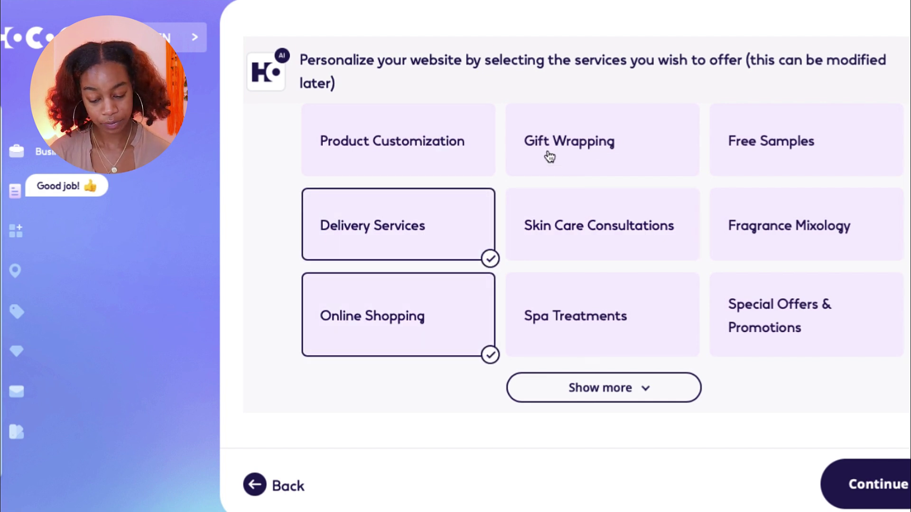
click(613, 257)
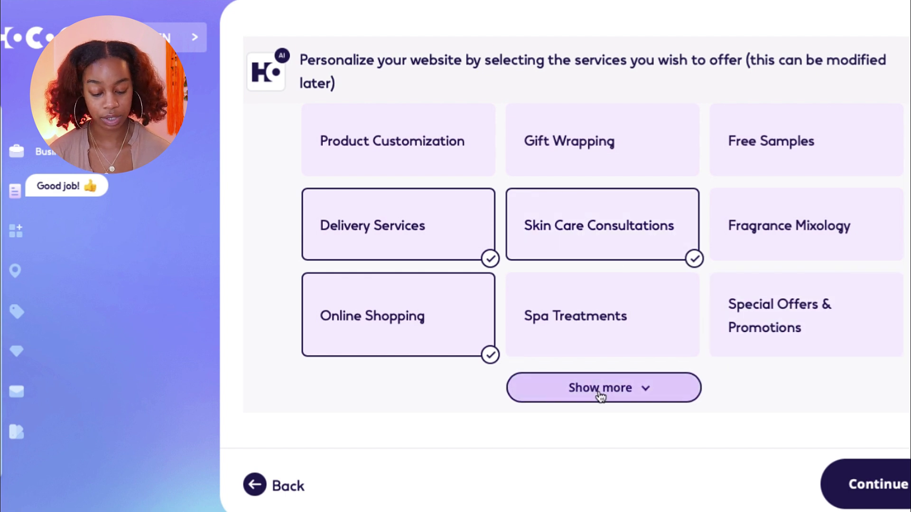
click(864, 493)
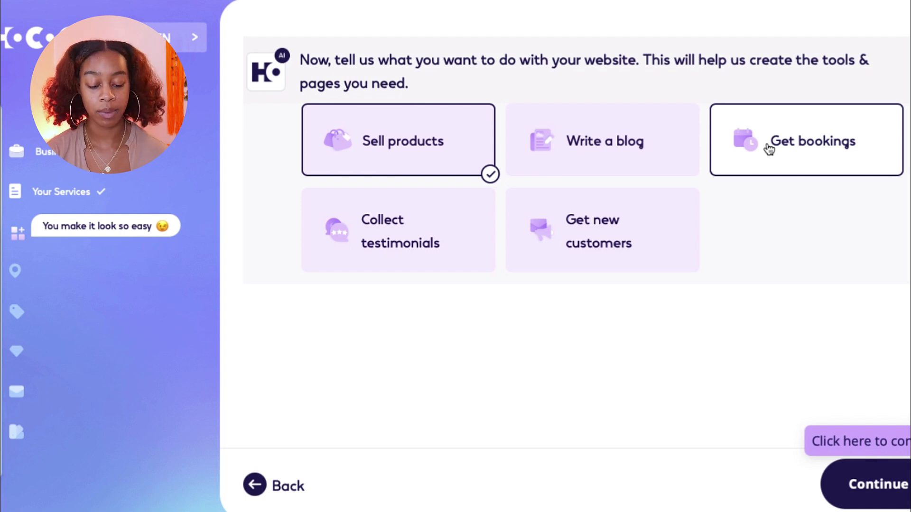
- Add Collect testimonials and Get new customers to the website's purposes, and continue
click(373, 227)
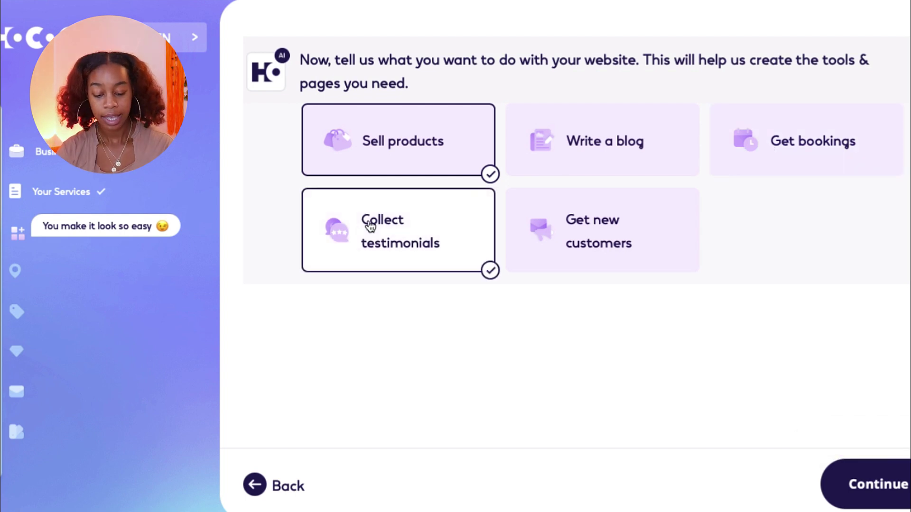
click(570, 242)
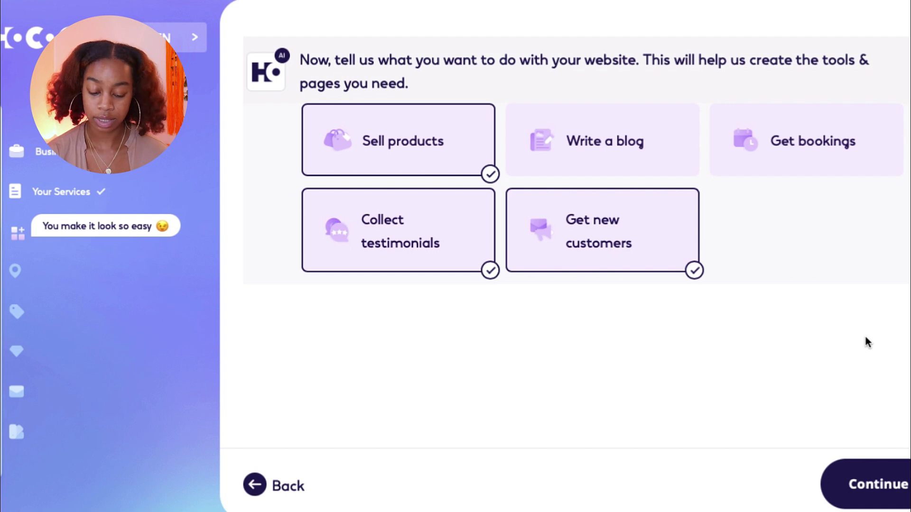
click(890, 497)
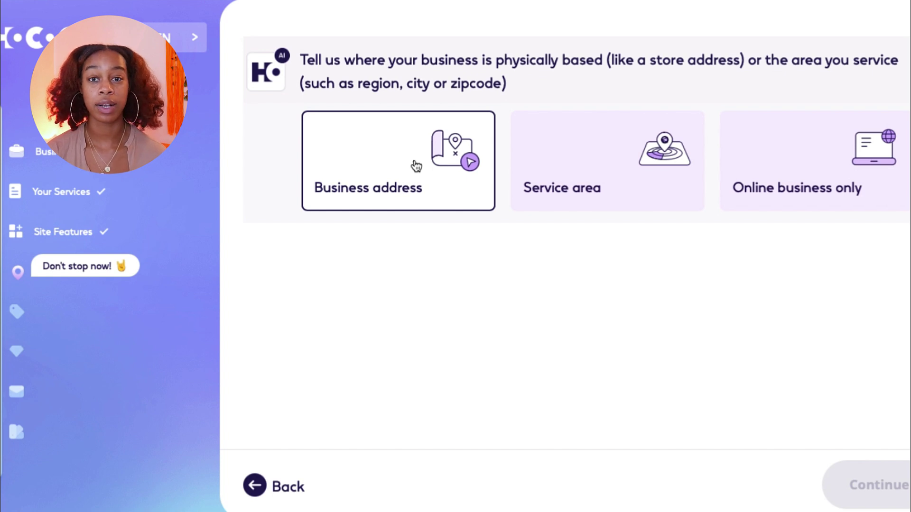
- Set the location to online business only and name the business "Ni Skincare"
click(788, 198)
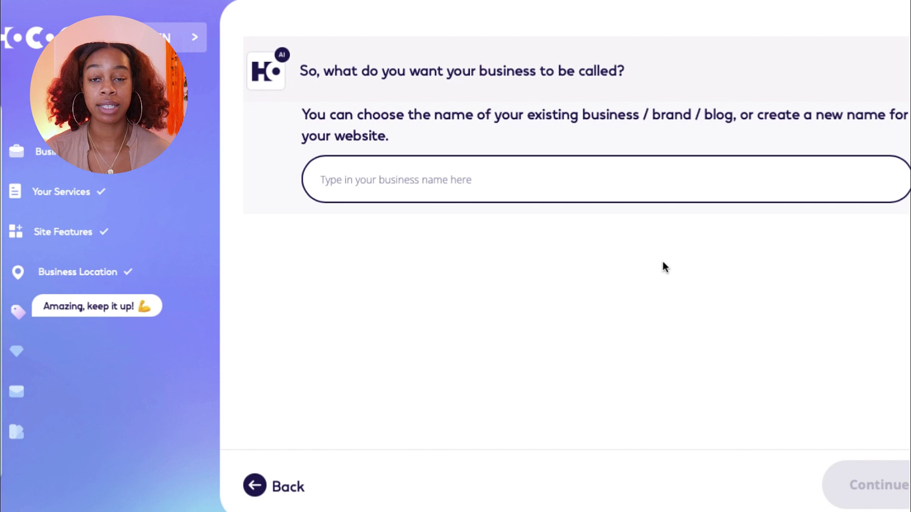
click(562, 191)
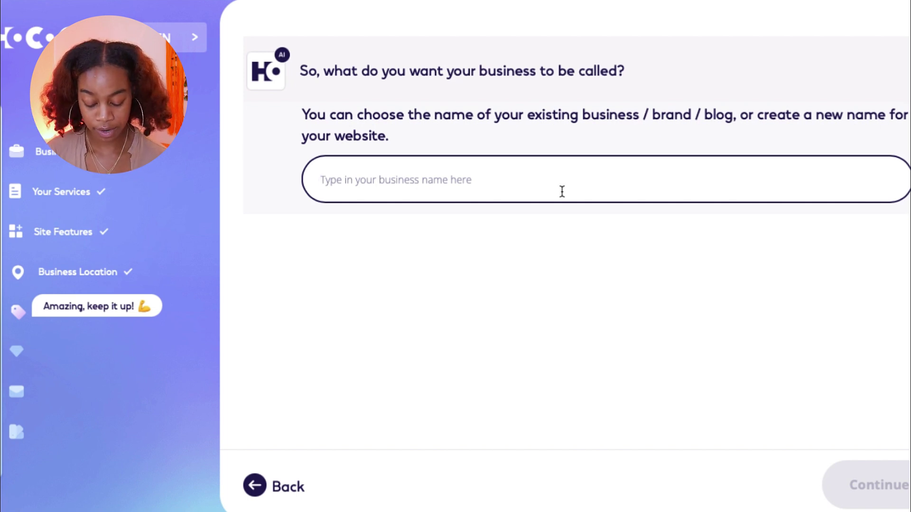
text(Ni Skincare)
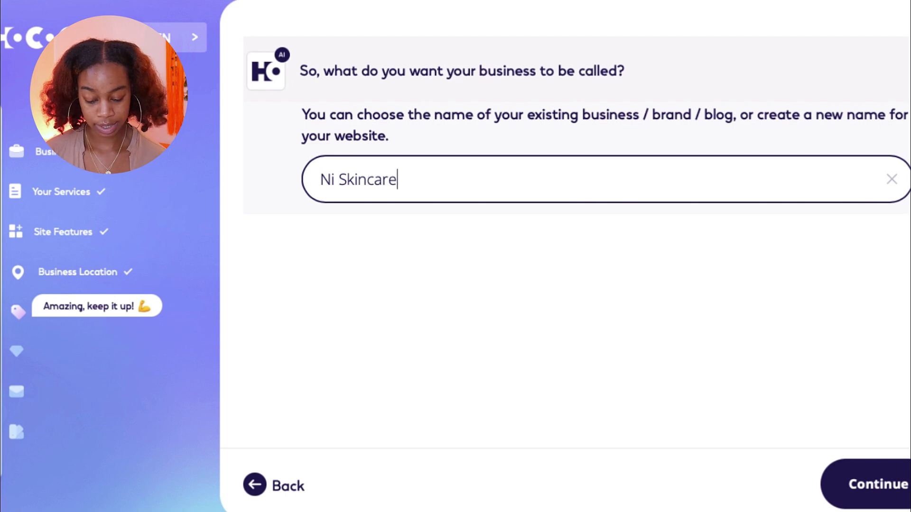
click(852, 470)
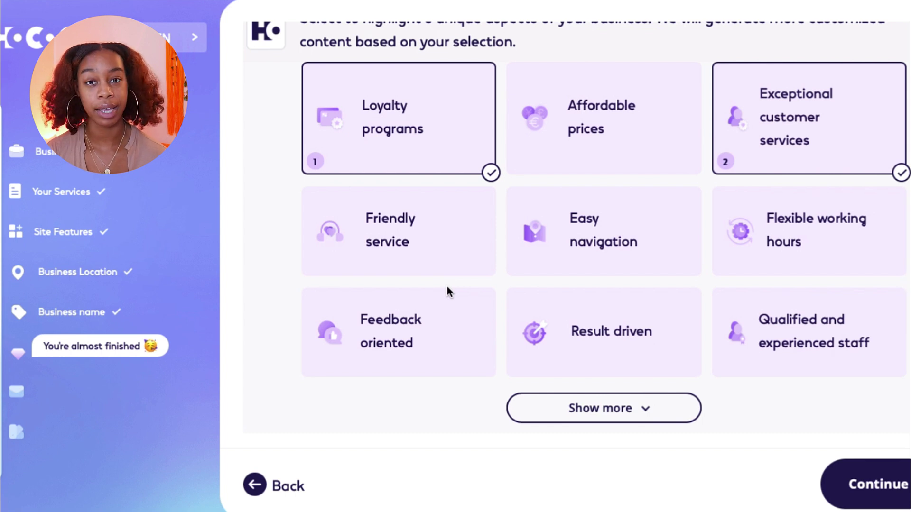
scroll(447, 287, up, 2)
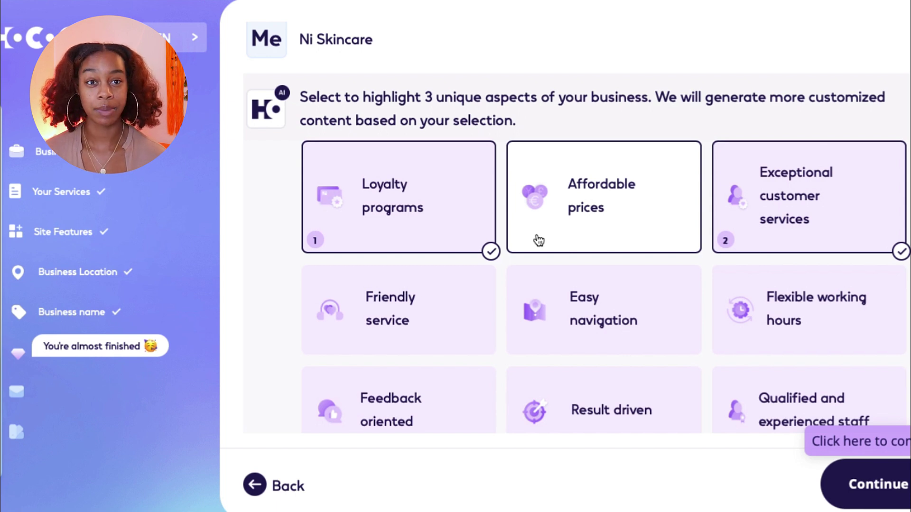
click(589, 229)
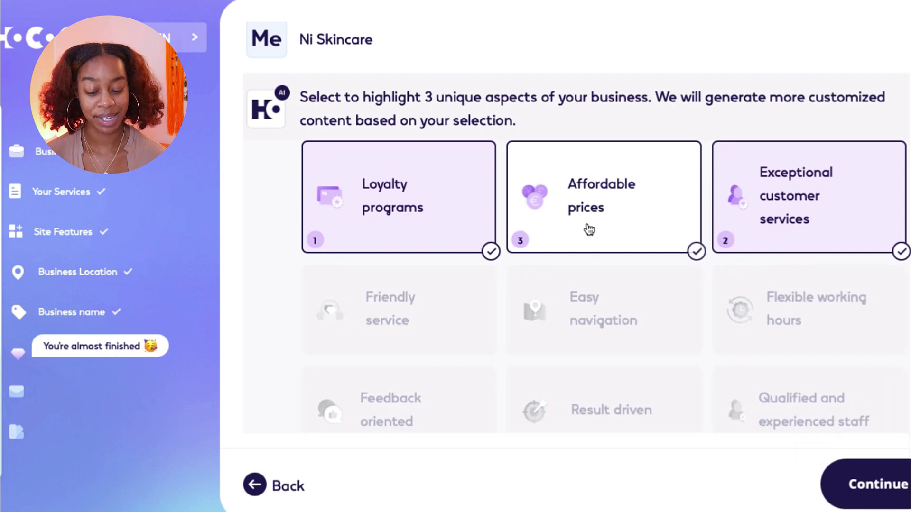
scroll(590, 232, down, 2)
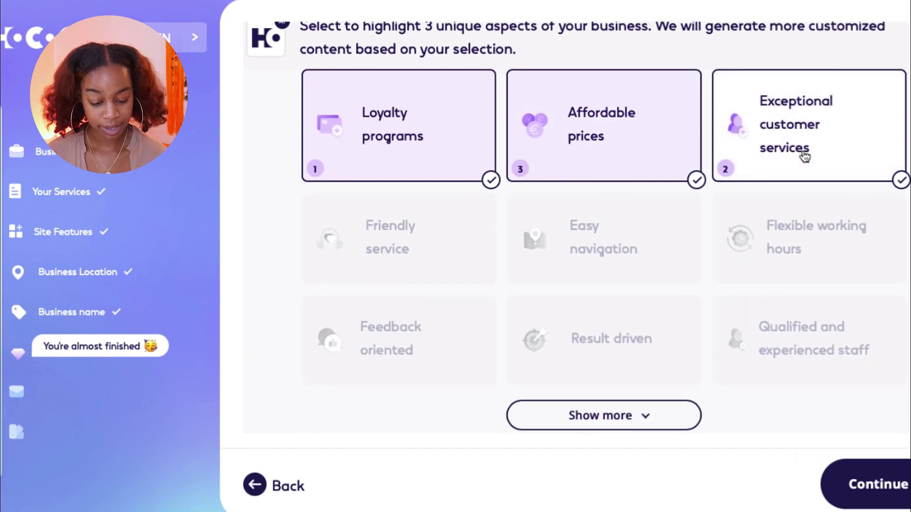
click(887, 139)
click(638, 140)
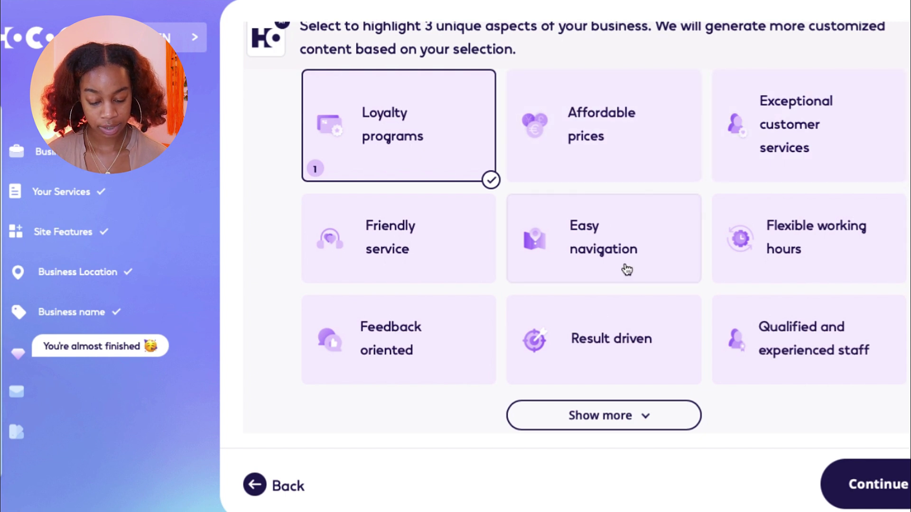
- Add Easy navigation and Exceptional customer services to the highlighted business aspects, expand the remaining options, and continue
scroll(617, 327, down, 1)
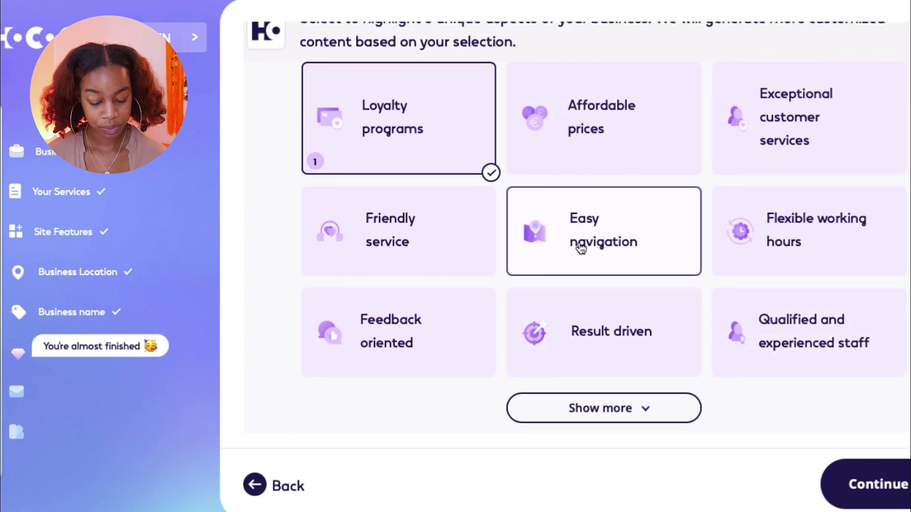
click(579, 245)
click(779, 119)
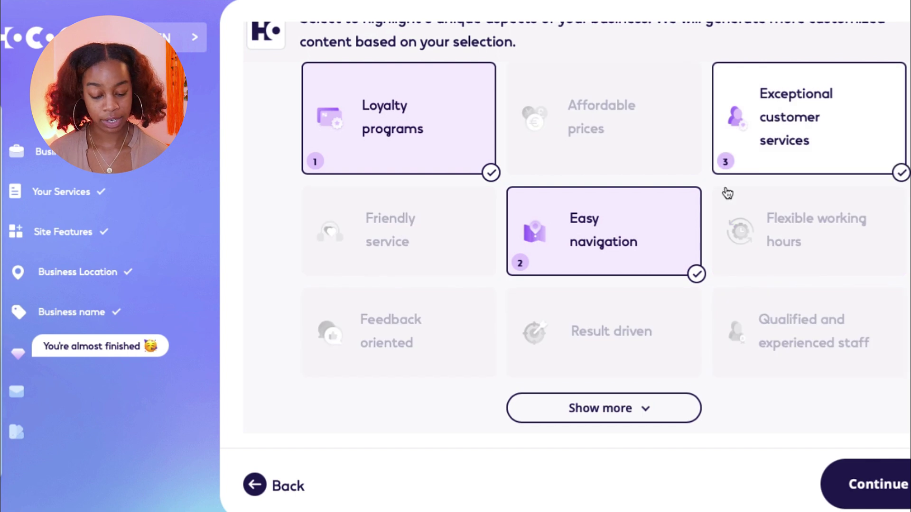
click(649, 420)
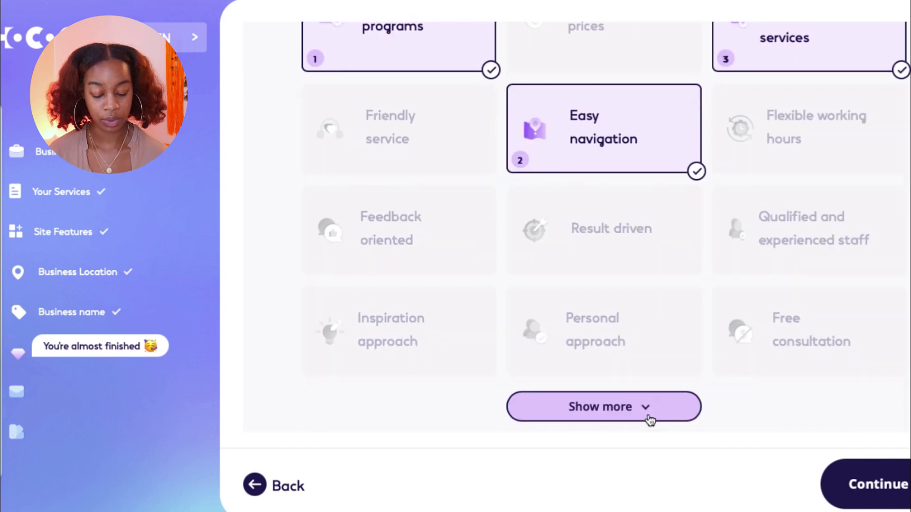
click(648, 408)
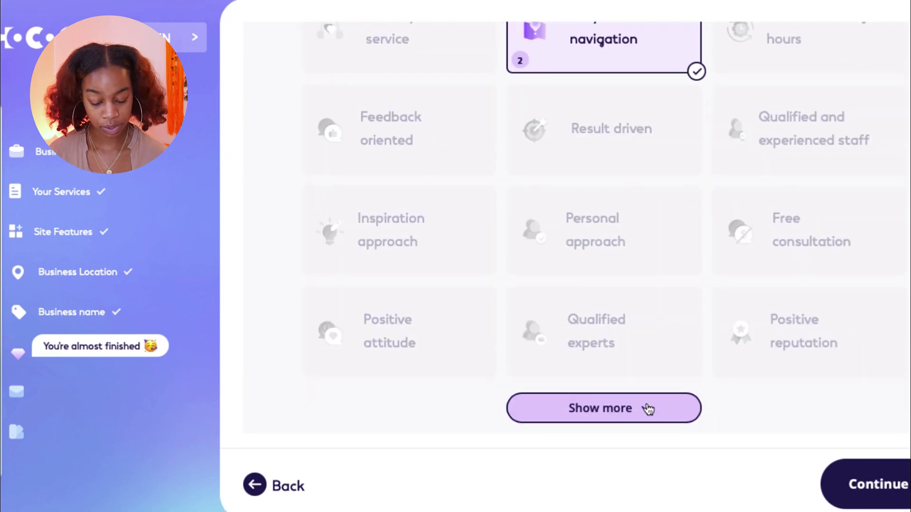
click(858, 475)
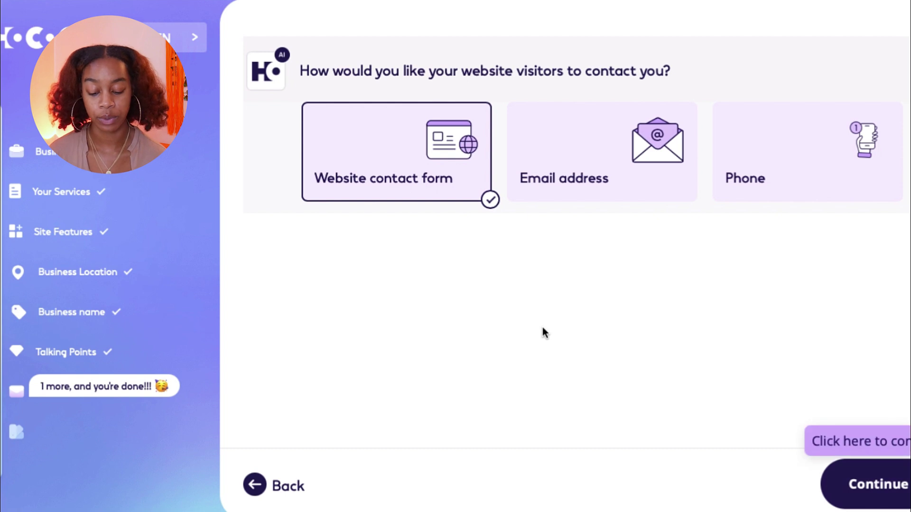
- Keep the website contact form as the contact method and choose the light beige "Deserts for your body" design
click(876, 482)
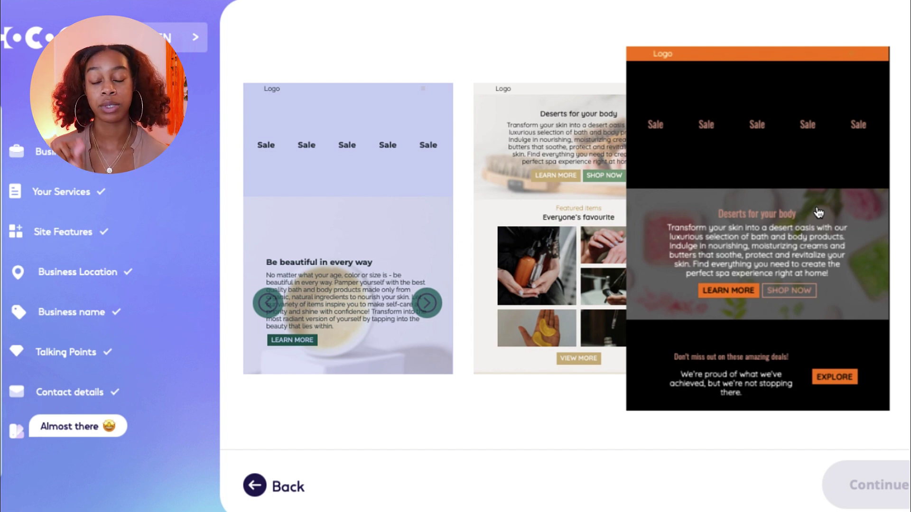
click(545, 166)
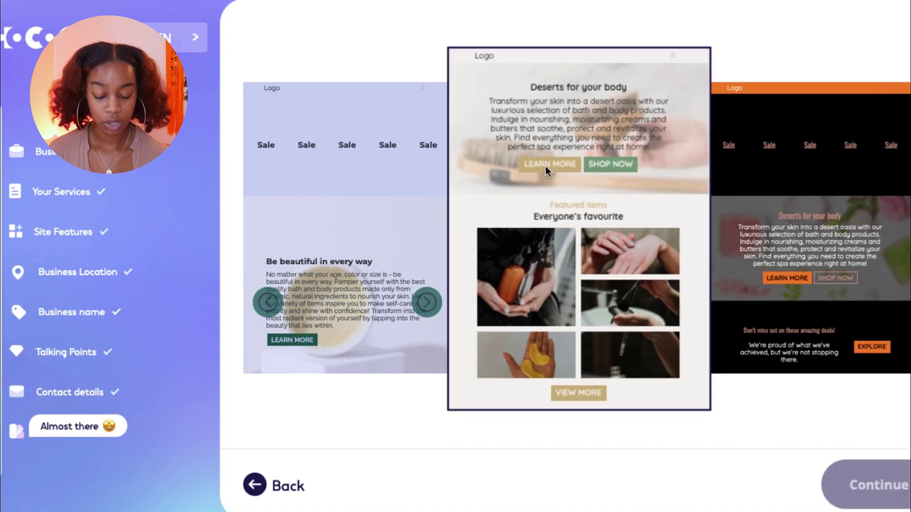
click(842, 489)
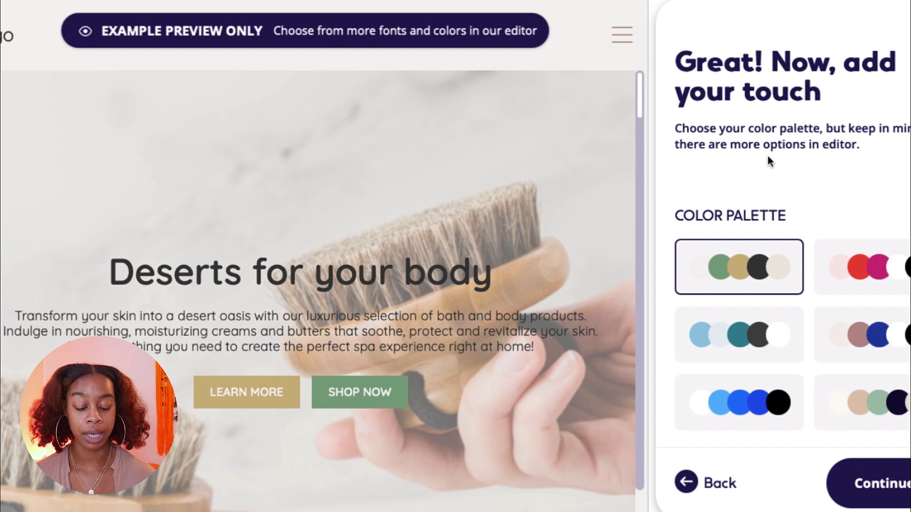
- Apply the pale pink, red and magenta color palette, check it down the whole preview page, and continue to the fonts
click(853, 266)
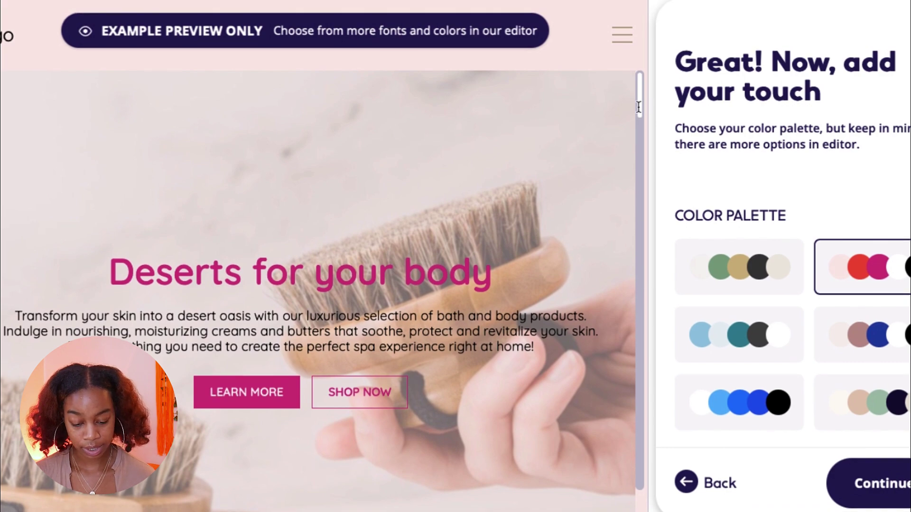
scroll(633, 311, down, 10)
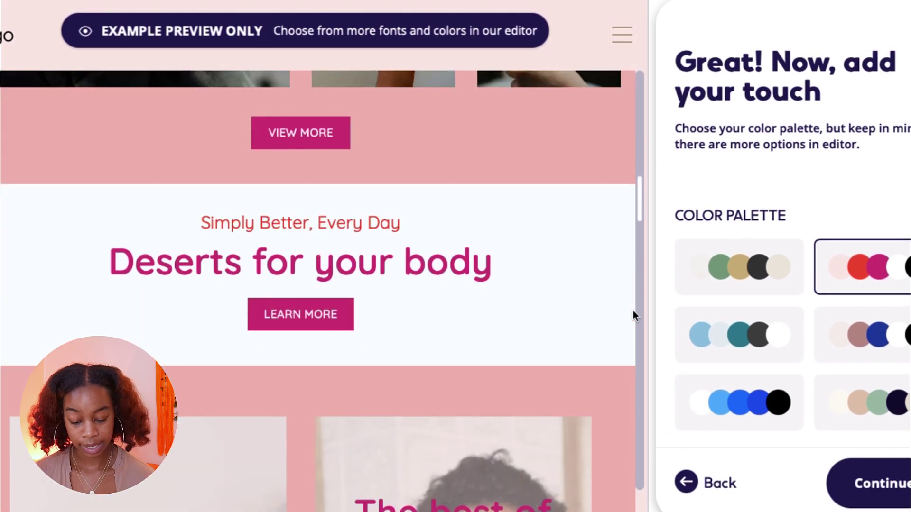
scroll(633, 311, up, 4)
scroll(633, 311, down, 7)
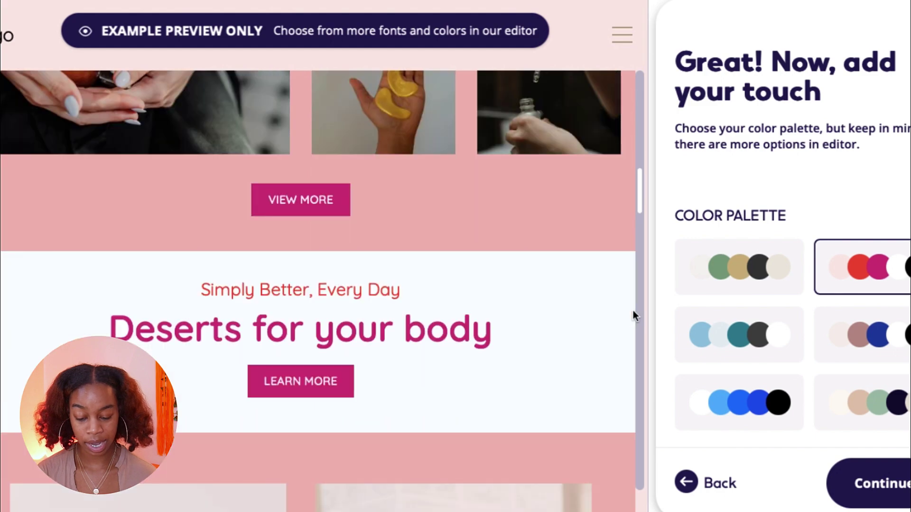
scroll(633, 311, down, 10)
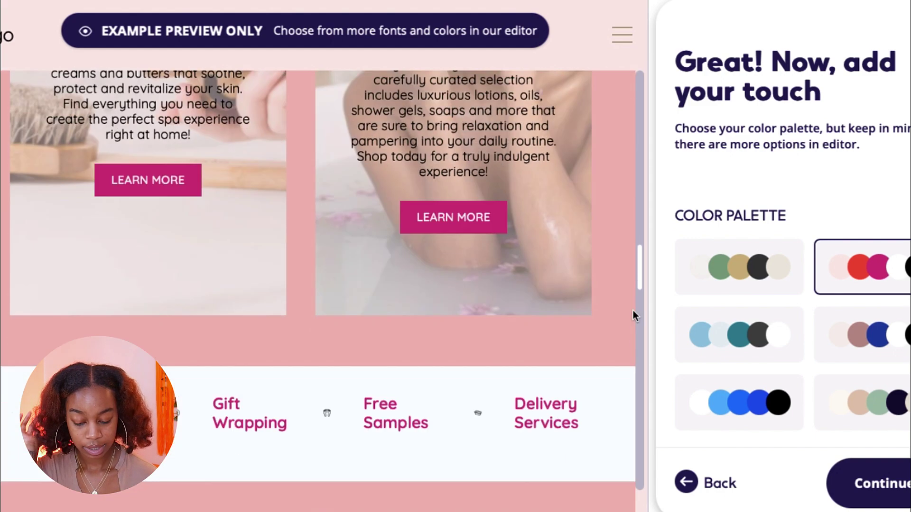
scroll(633, 310, down, 10)
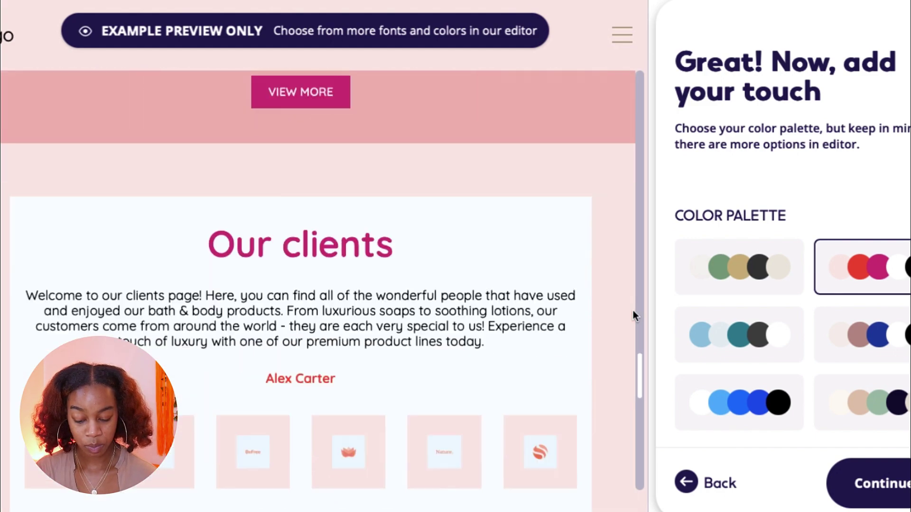
scroll(633, 311, down, 5)
scroll(633, 310, up, 5)
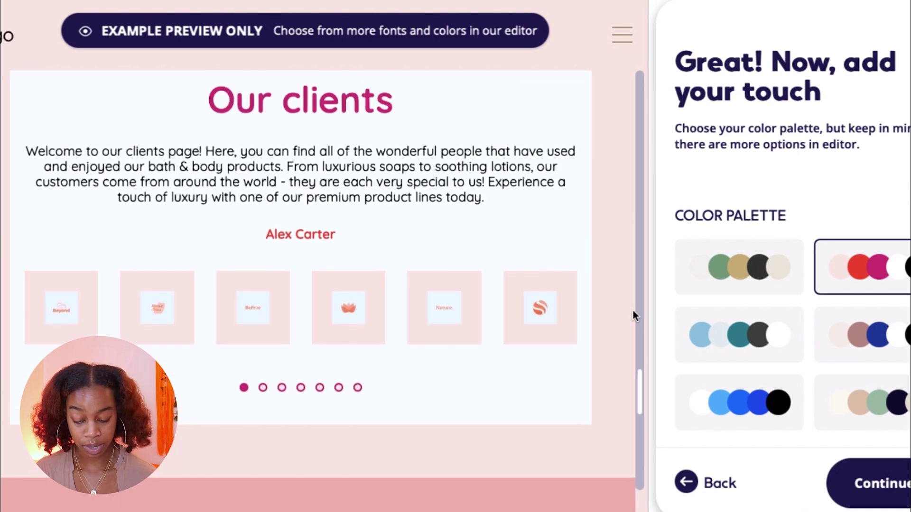
scroll(633, 311, down, 10)
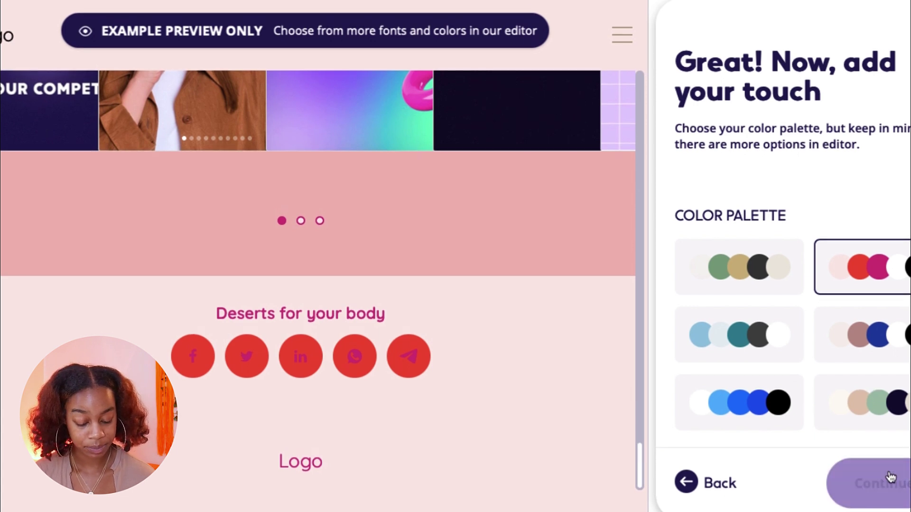
click(880, 491)
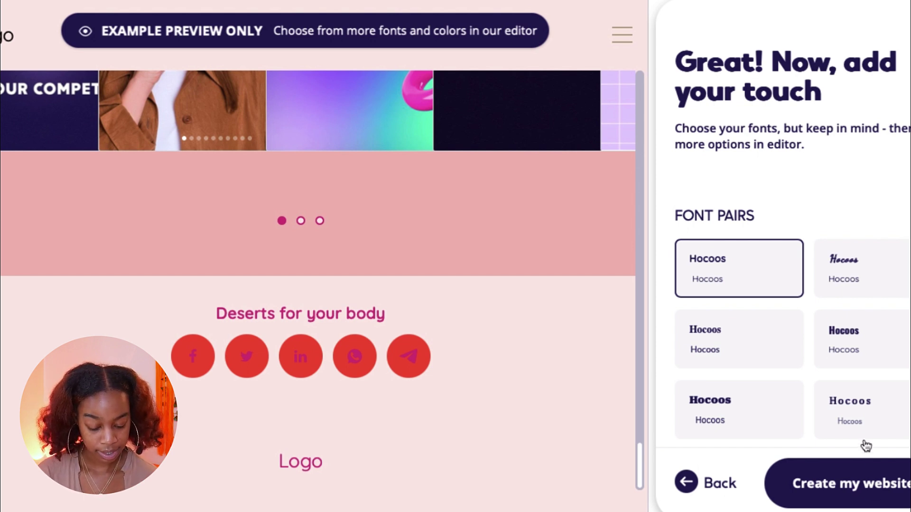
- Try the wide-spaced serif, italic serif and condensed bold font pairs on the website preview
click(856, 411)
scroll(535, 316, up, 10)
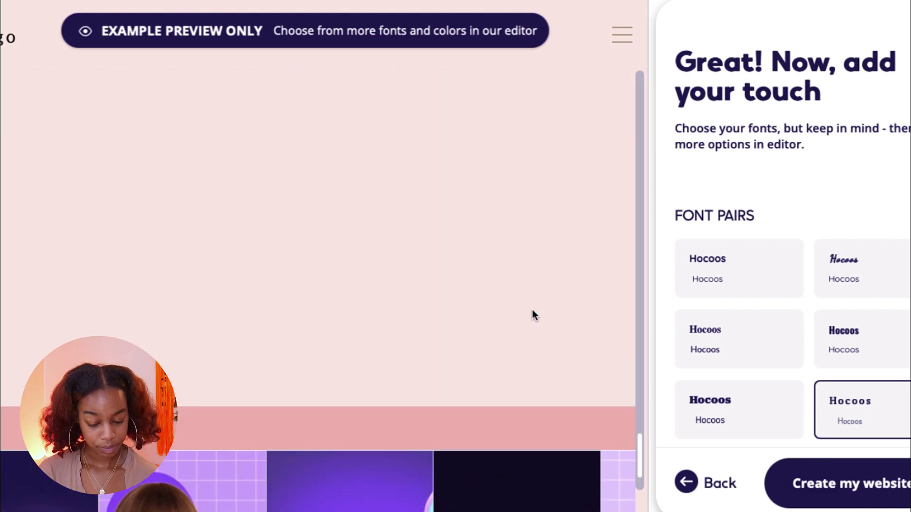
scroll(533, 313, up, 4)
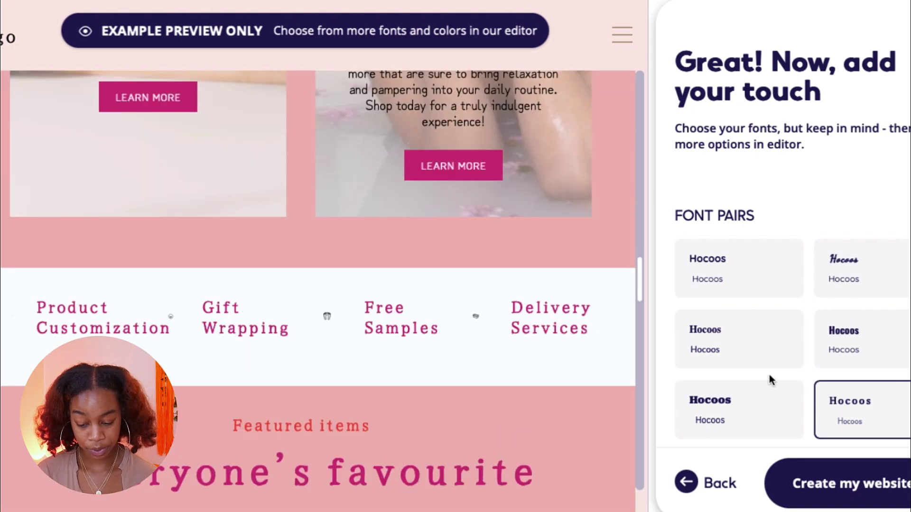
click(732, 345)
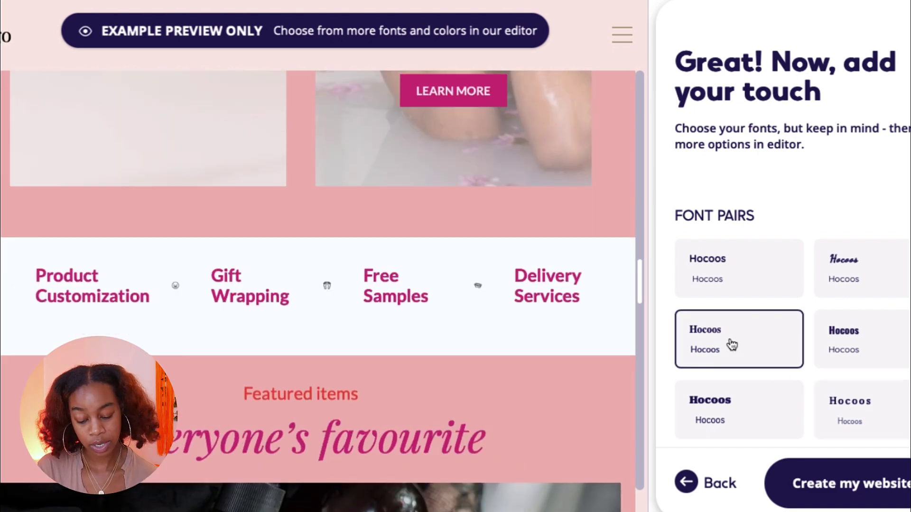
click(859, 347)
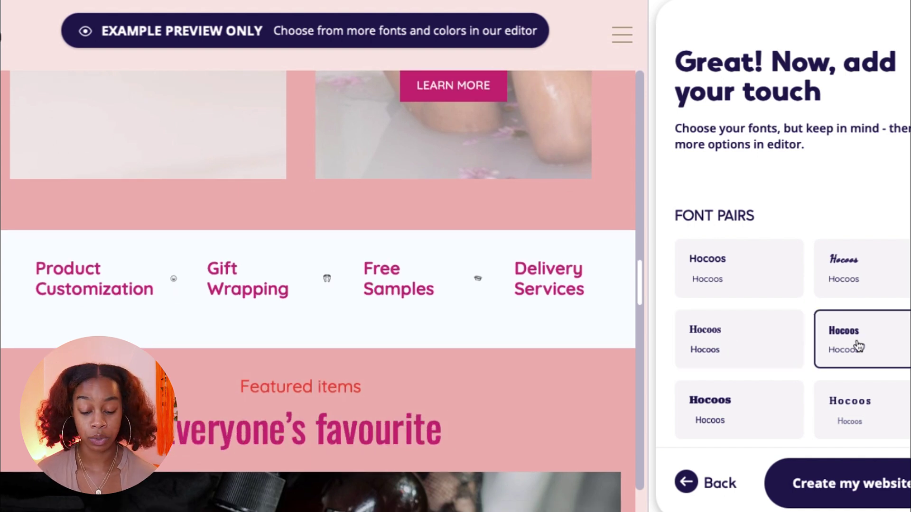
- Apply the font pair with the handwritten script heading, check it in the preview, and create the website
click(859, 255)
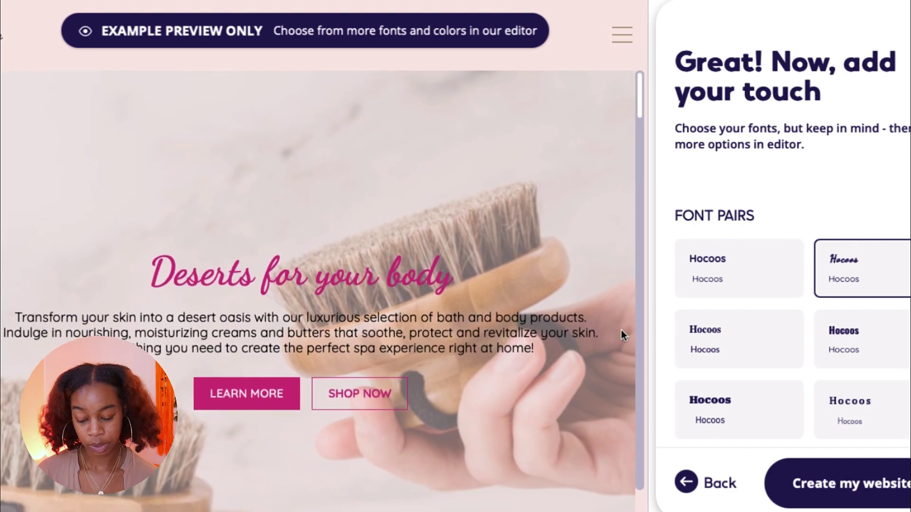
scroll(622, 330, down, 3)
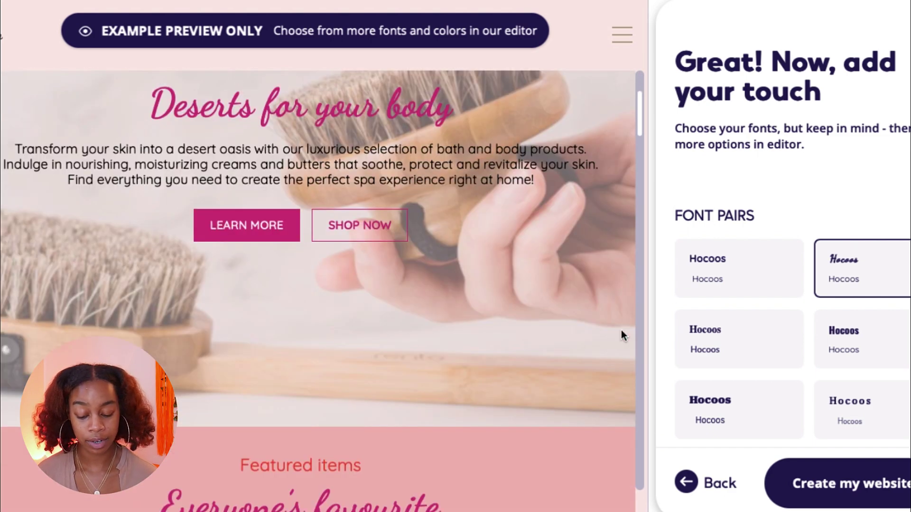
click(822, 481)
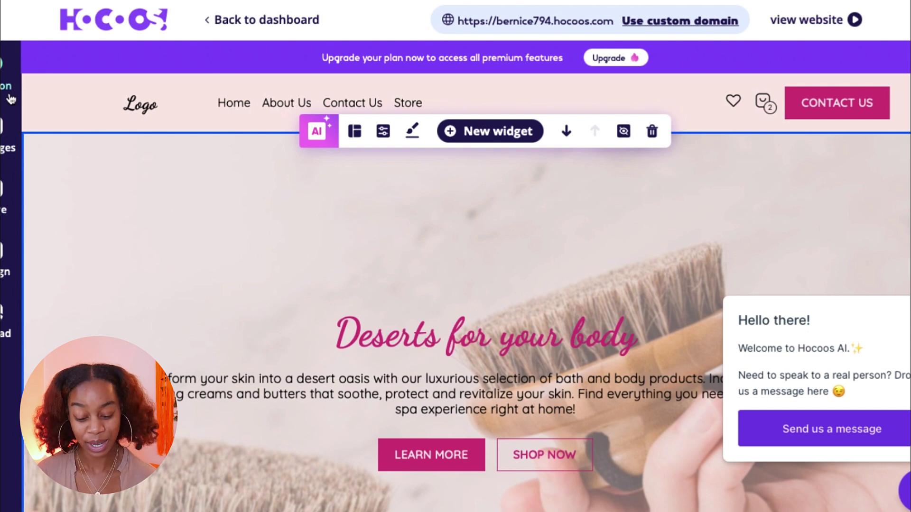
- Browse the widget types available for a new section, including contact forms, blog, booking, team, social and subscribe pop-ups
scroll(102, 200, down, 2)
scroll(102, 200, up, 2)
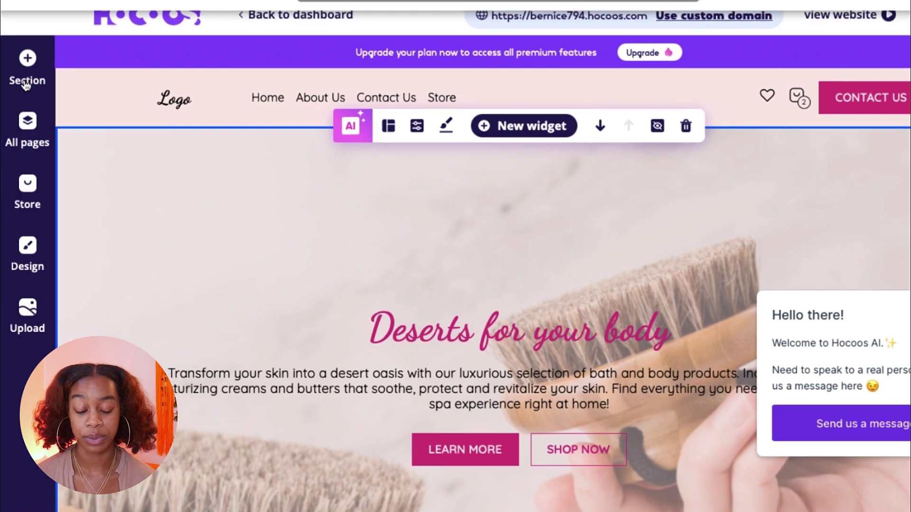
click(20, 85)
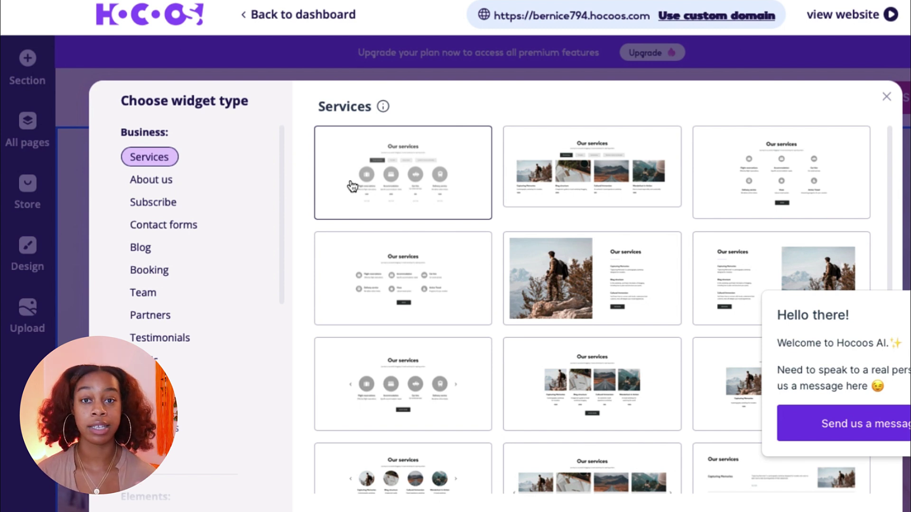
click(161, 203)
click(199, 225)
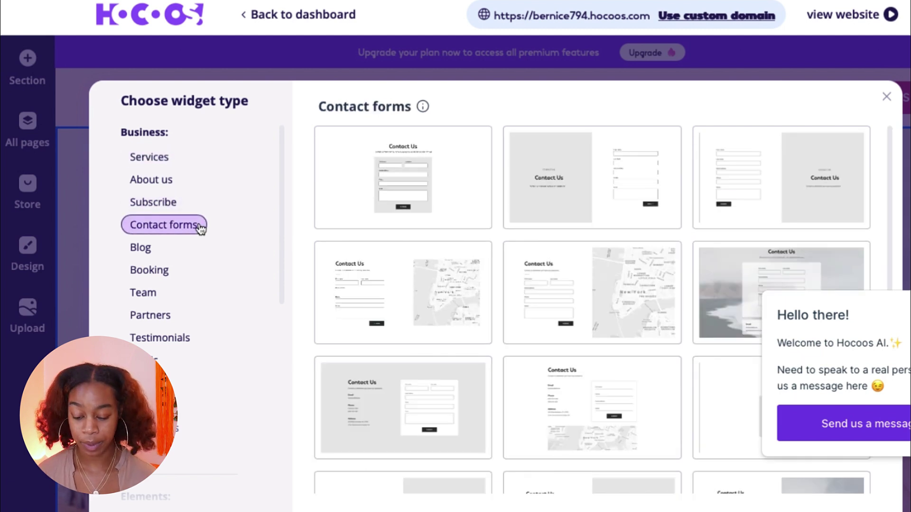
click(145, 247)
scroll(166, 247, down, 1)
click(161, 247)
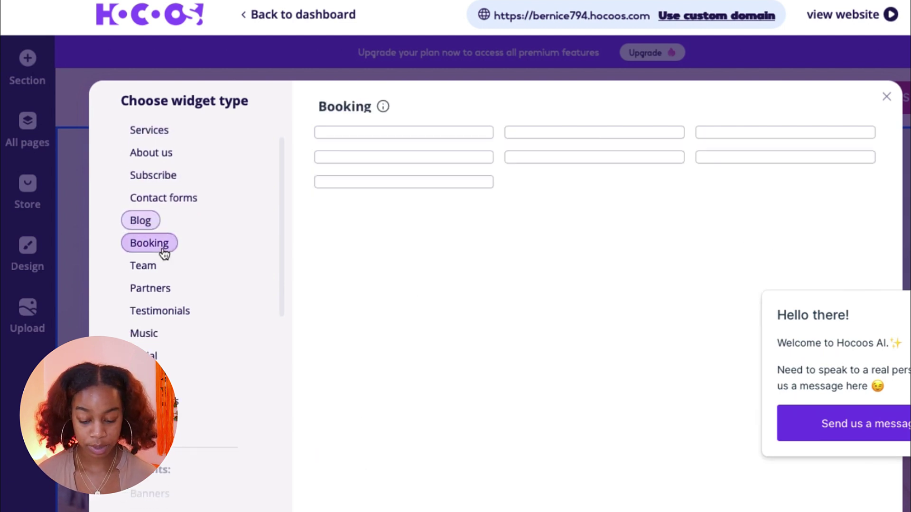
click(149, 268)
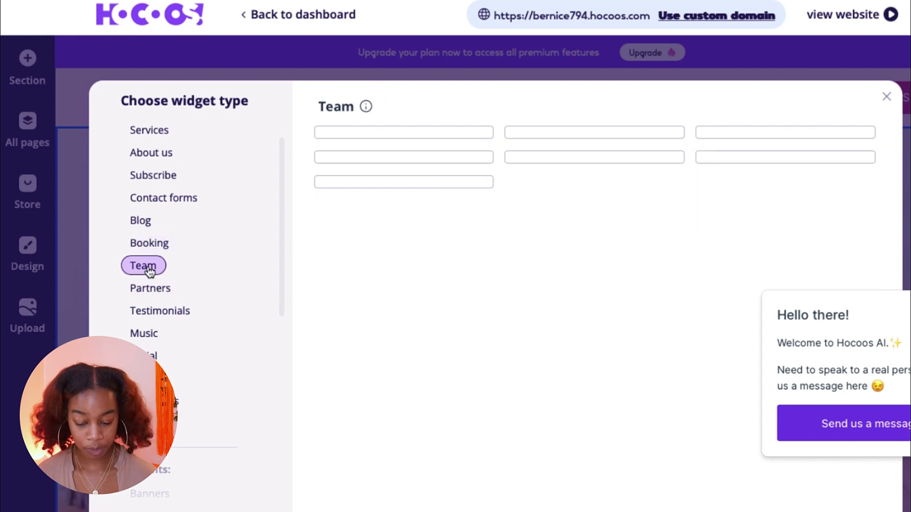
scroll(147, 270, down, 3)
click(146, 269)
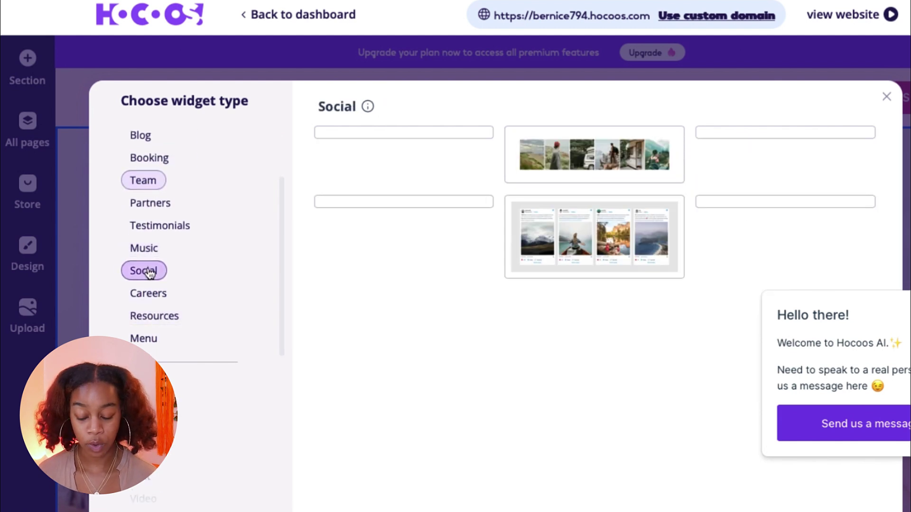
scroll(149, 313, down, 10)
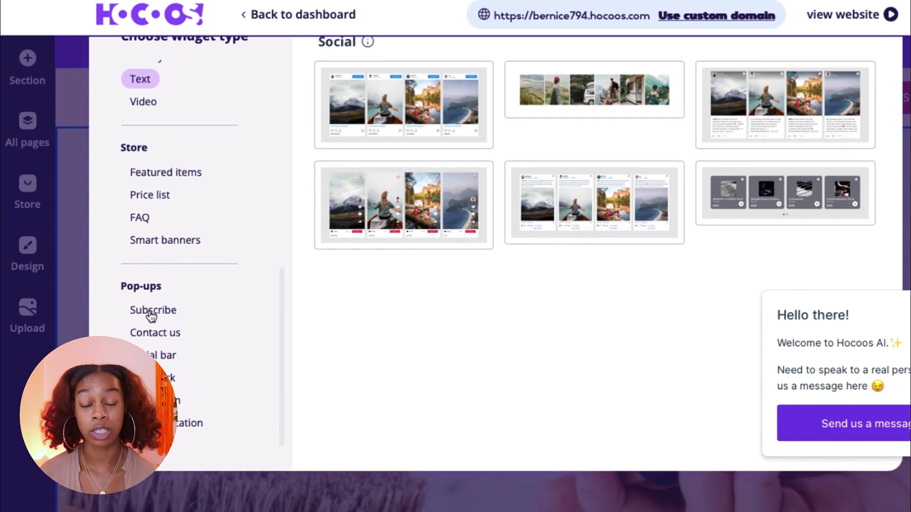
click(151, 313)
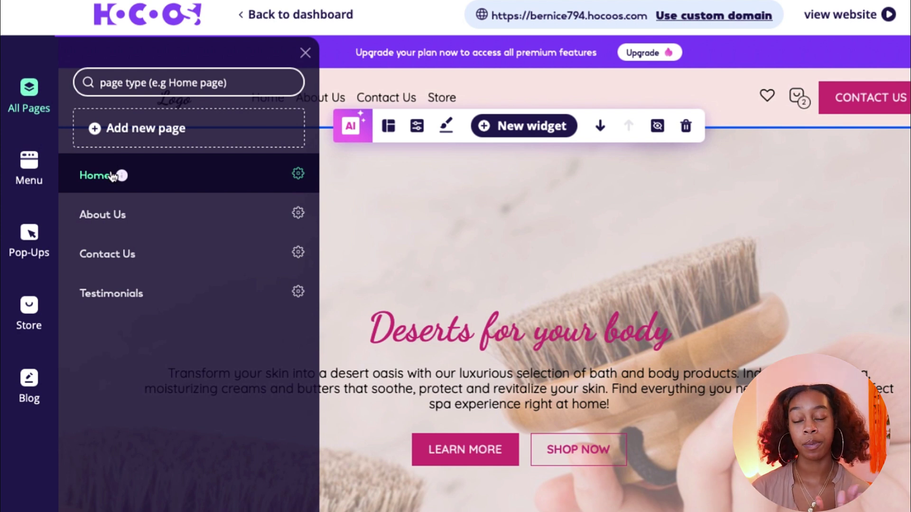
- Open the About Us page and review its sections from one end to the other
click(97, 219)
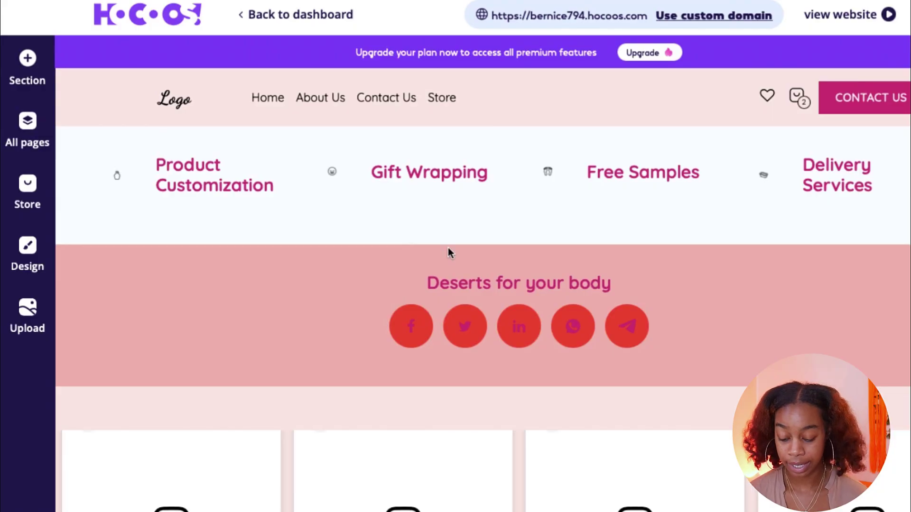
scroll(450, 253, down, 3)
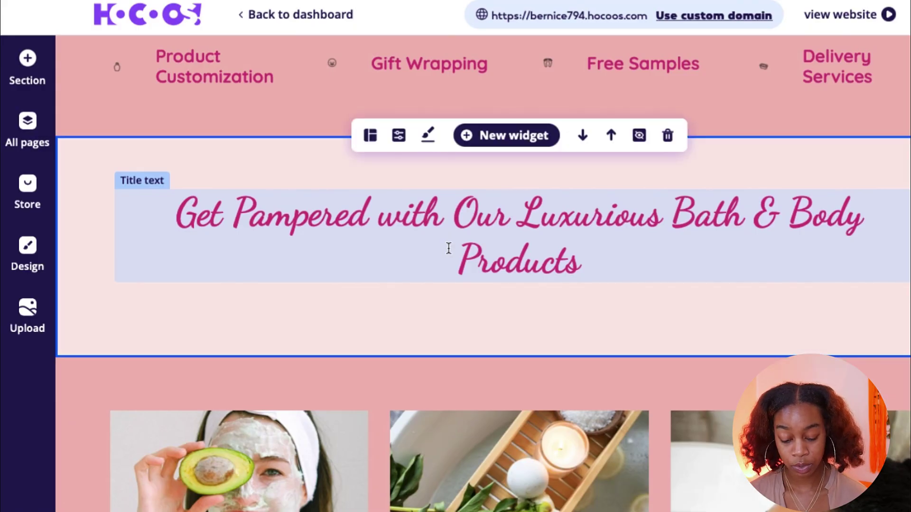
scroll(448, 247, down, 5)
scroll(448, 246, up, 10)
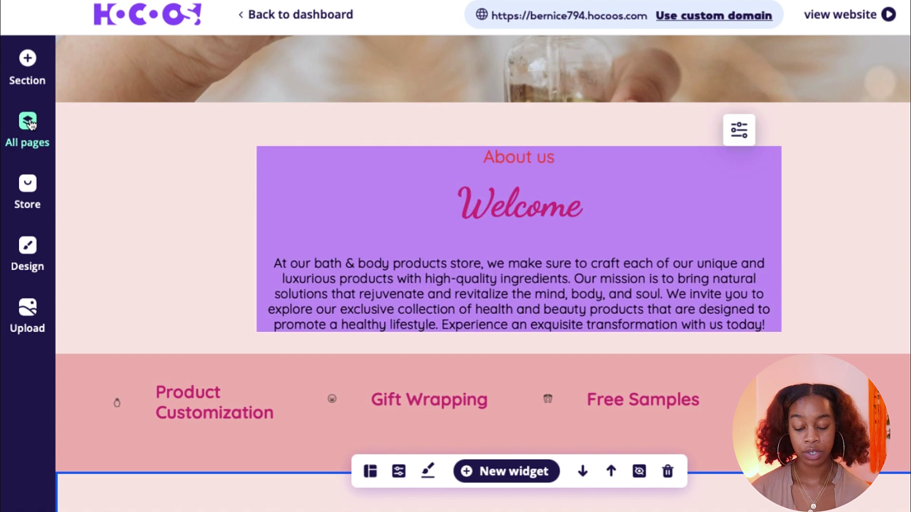
- Switch to the Testimonials page and look over its client and results sections
click(28, 124)
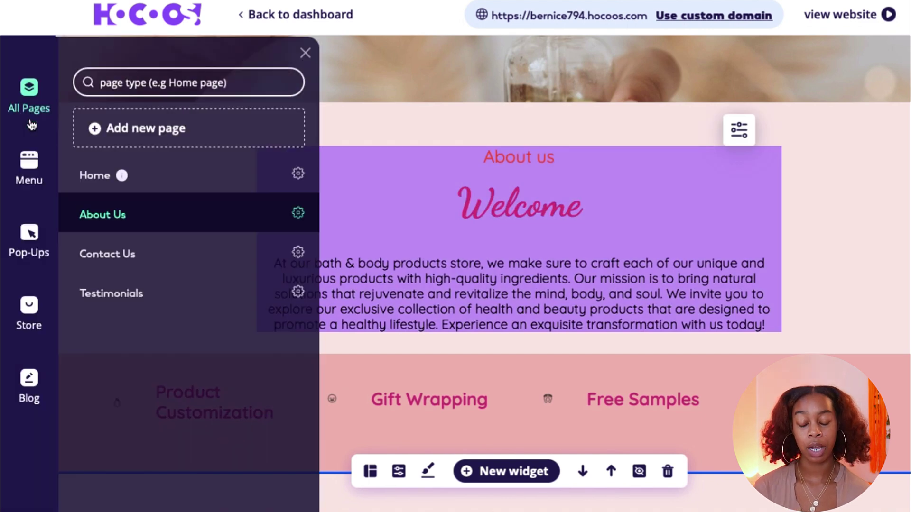
click(117, 306)
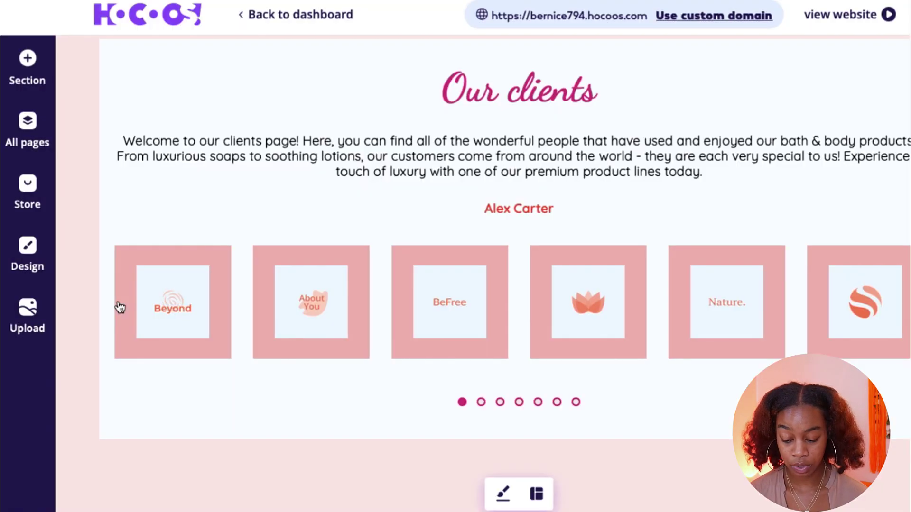
scroll(367, 265, down, 5)
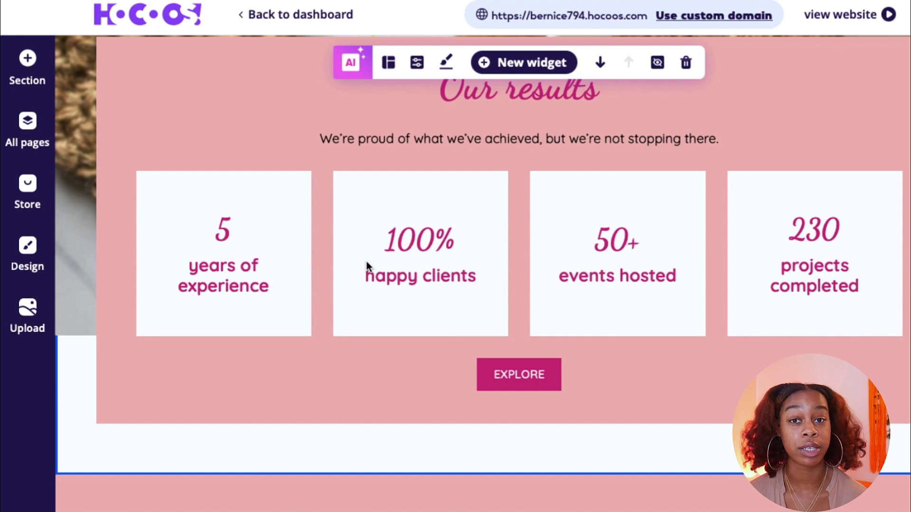
- Add a new Gallery page using the "Our gallery images" layout and look over its pictures
click(42, 132)
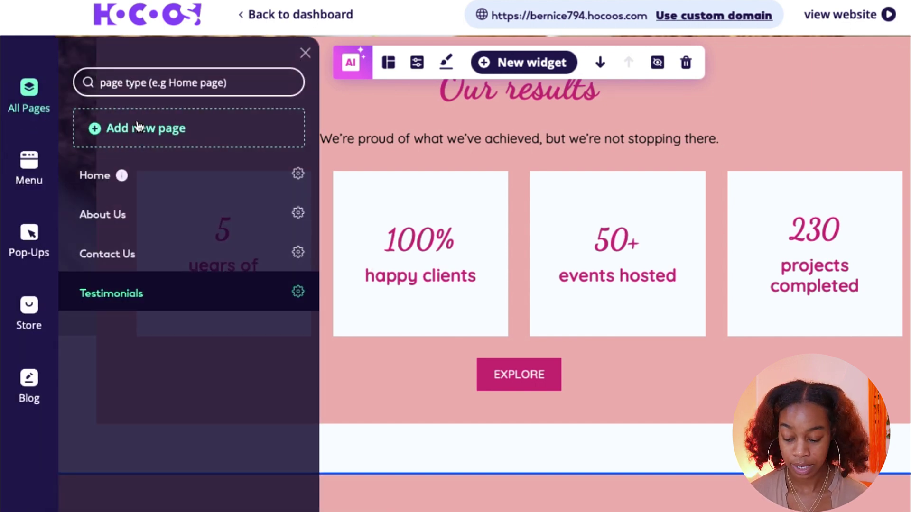
click(116, 141)
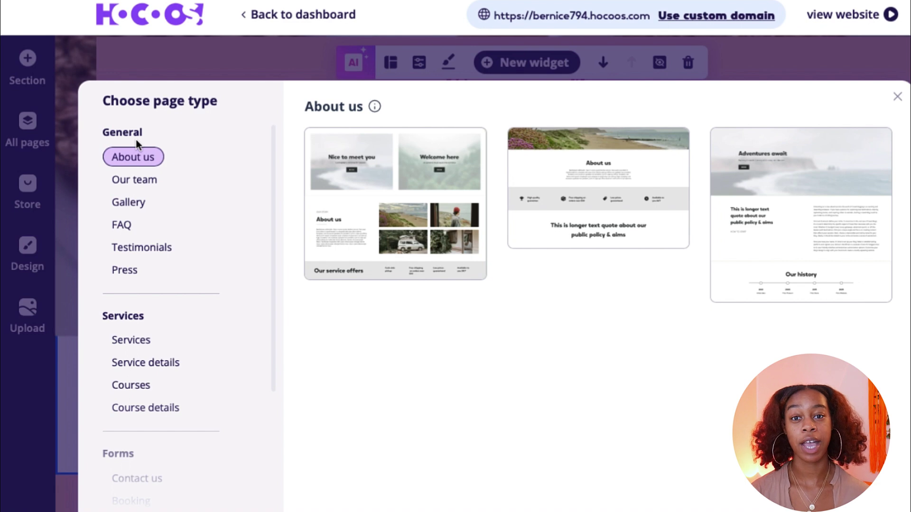
click(128, 203)
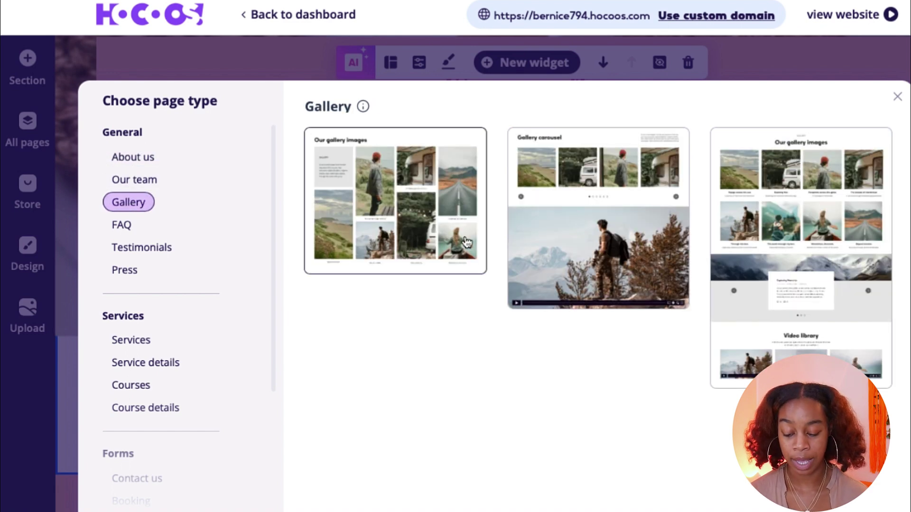
scroll(410, 189, down, 2)
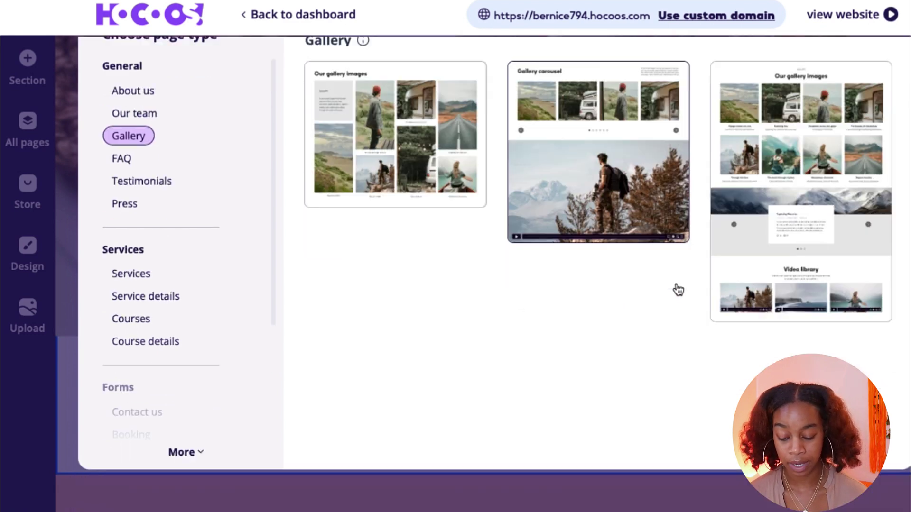
click(445, 144)
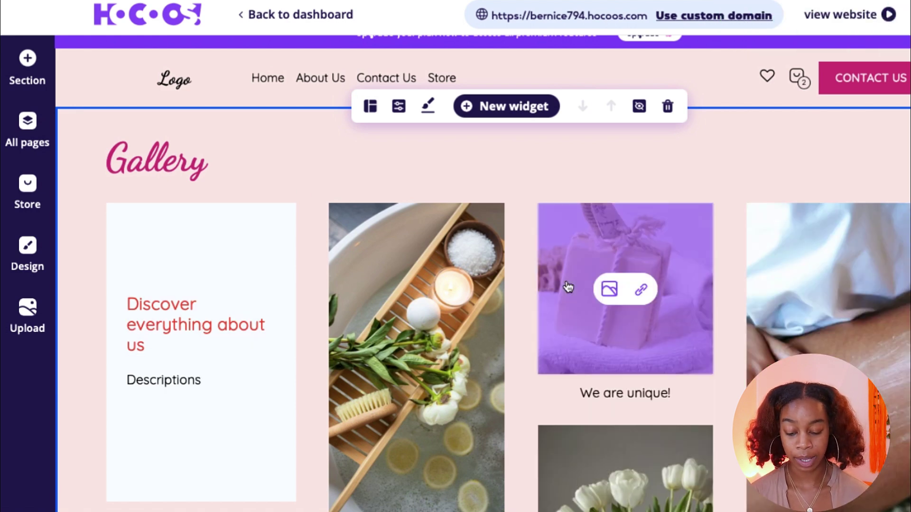
scroll(567, 299, down, 3)
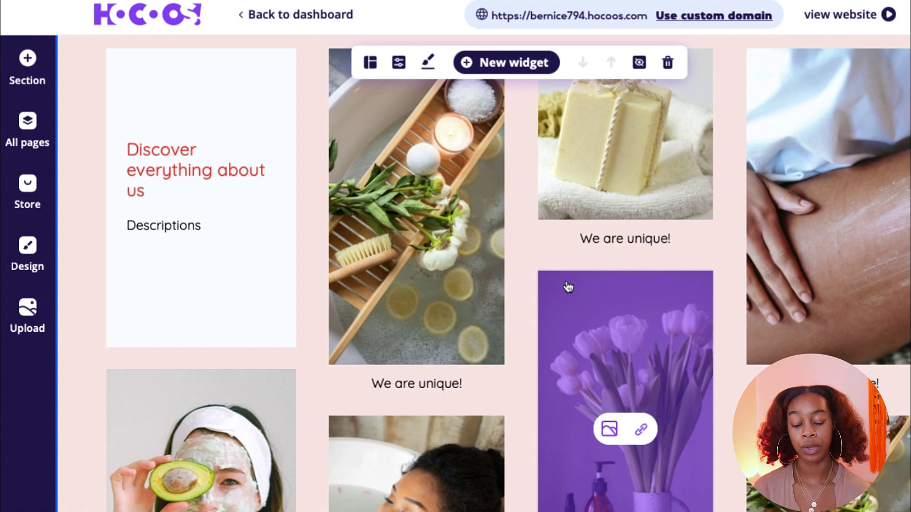
scroll(568, 286, down, 8)
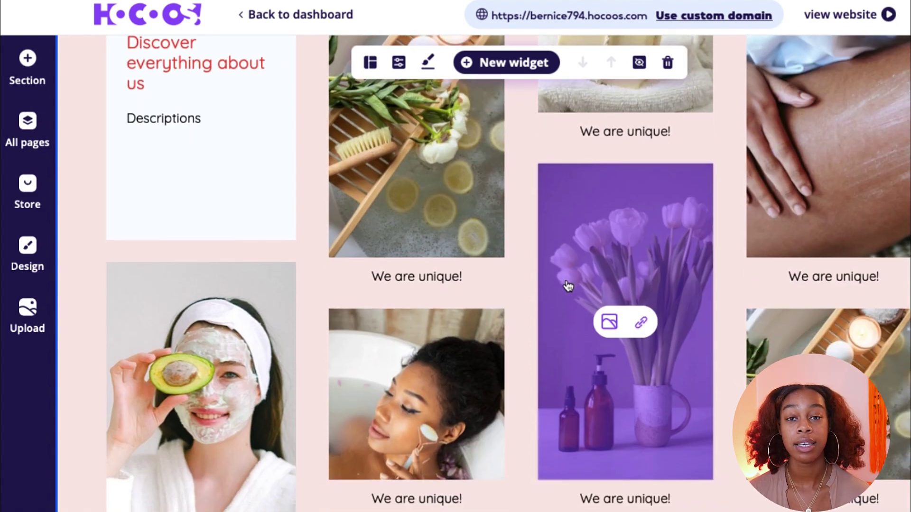
scroll(567, 285, up, 10)
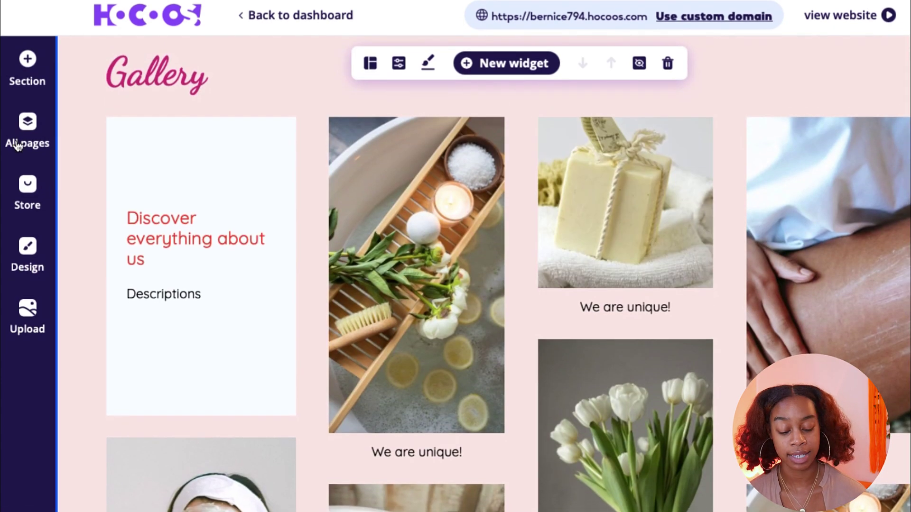
- Add the Gallery page to the site menu and place it between About Us and Contact Us
click(18, 141)
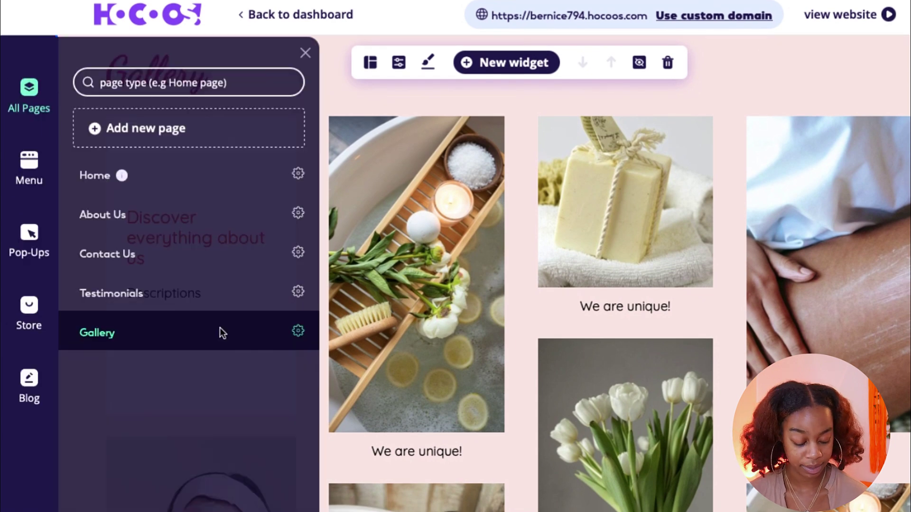
click(298, 333)
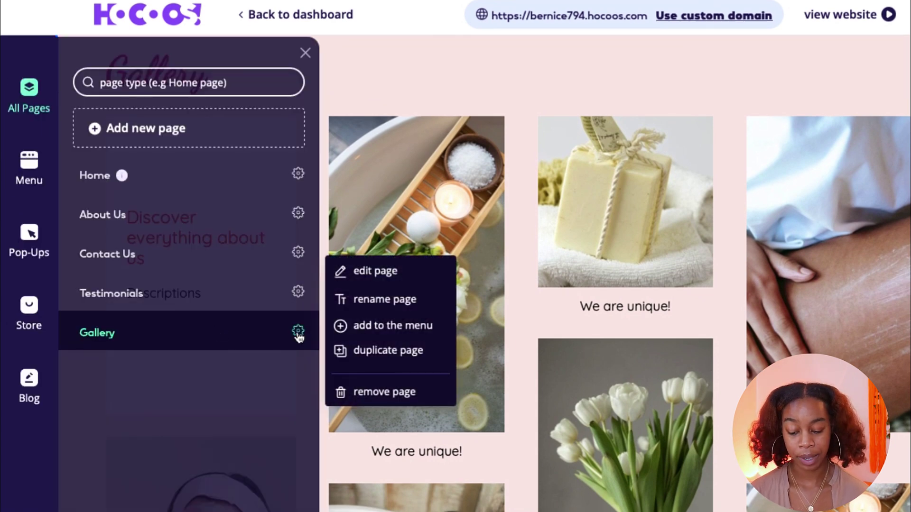
click(359, 326)
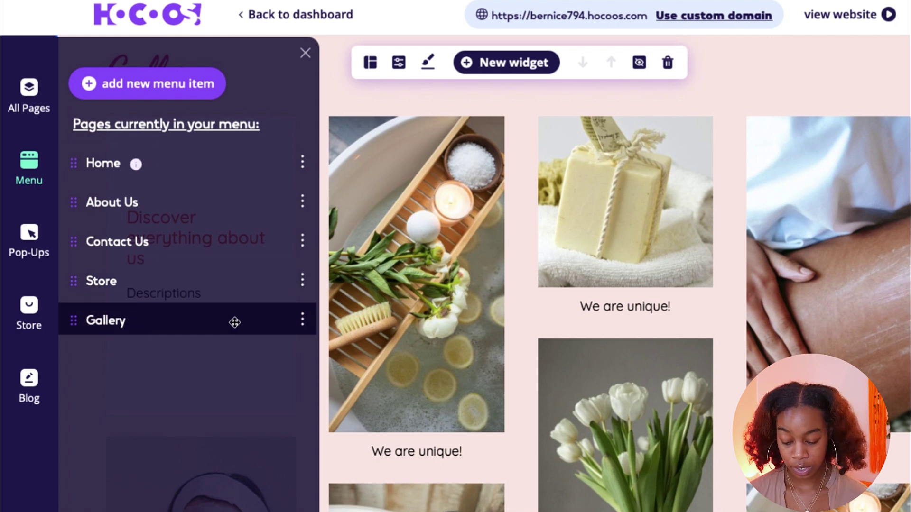
drag(244, 319, 249, 236)
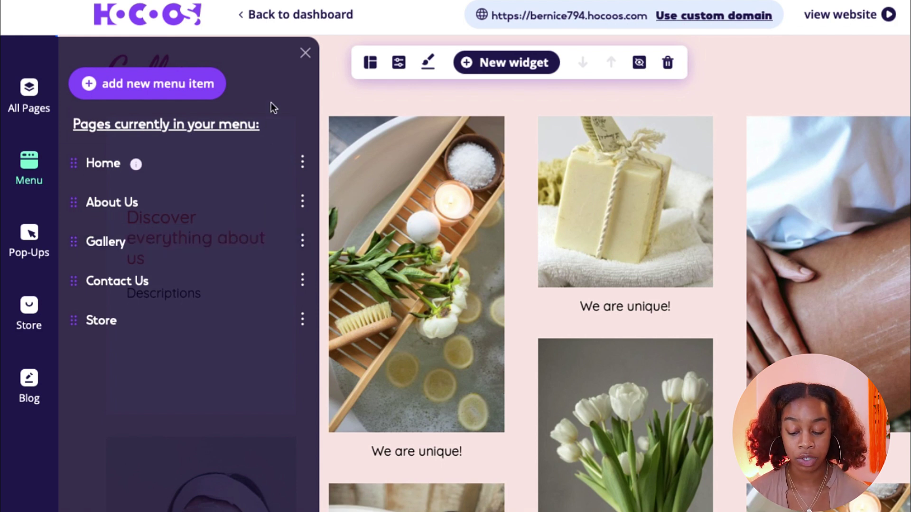
- Add a new Subscribe pop-up using the centred layout with the image above the sign-up form
click(42, 248)
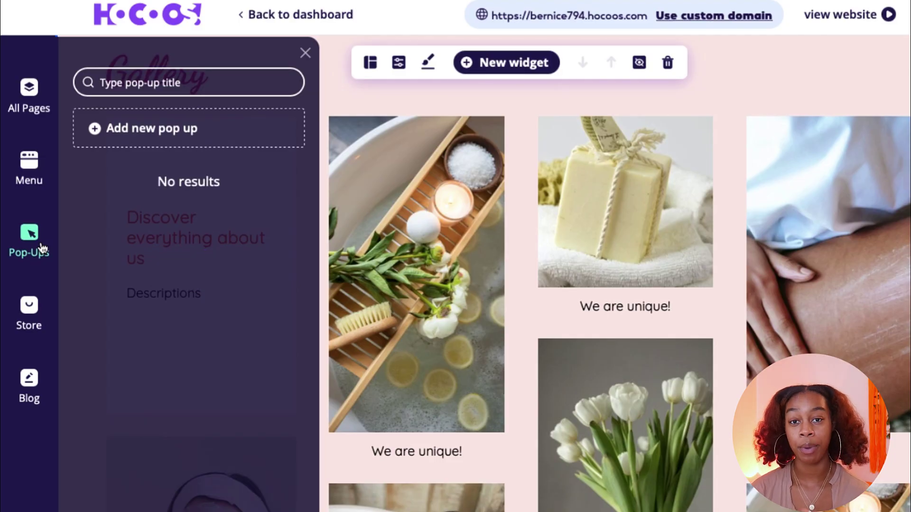
click(110, 126)
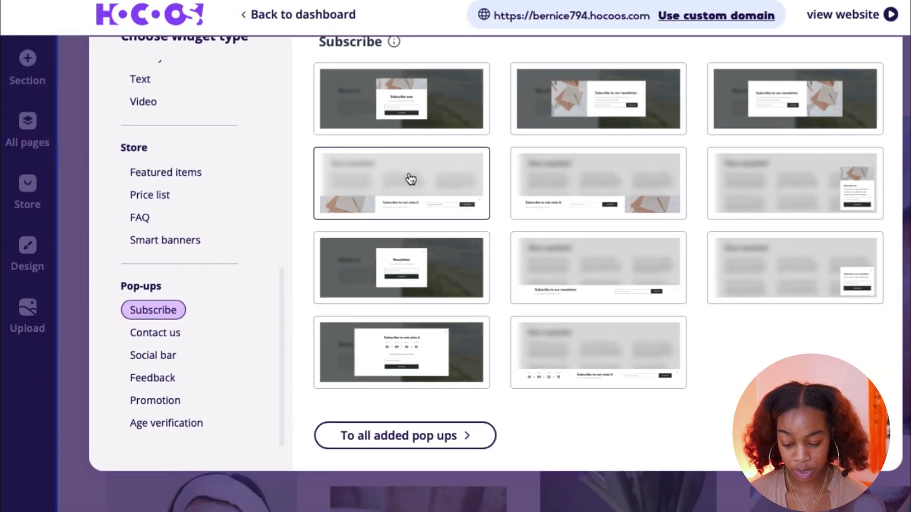
scroll(429, 218, up, 1)
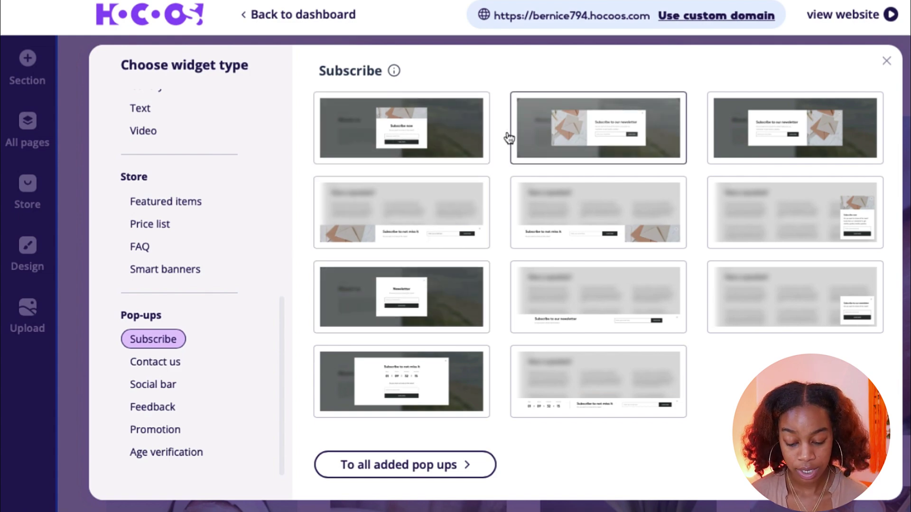
click(433, 138)
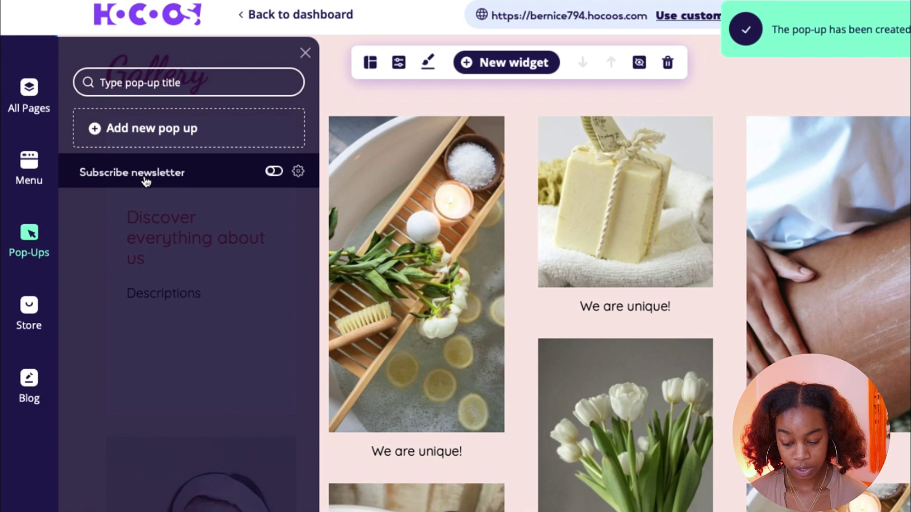
- Open the Subscribe newsletter pop-up and change its widget background color to white
click(101, 177)
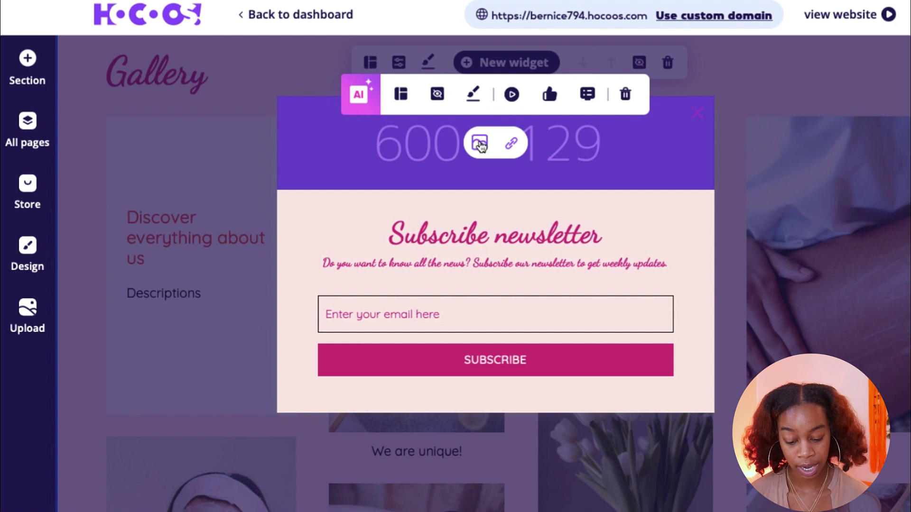
click(475, 95)
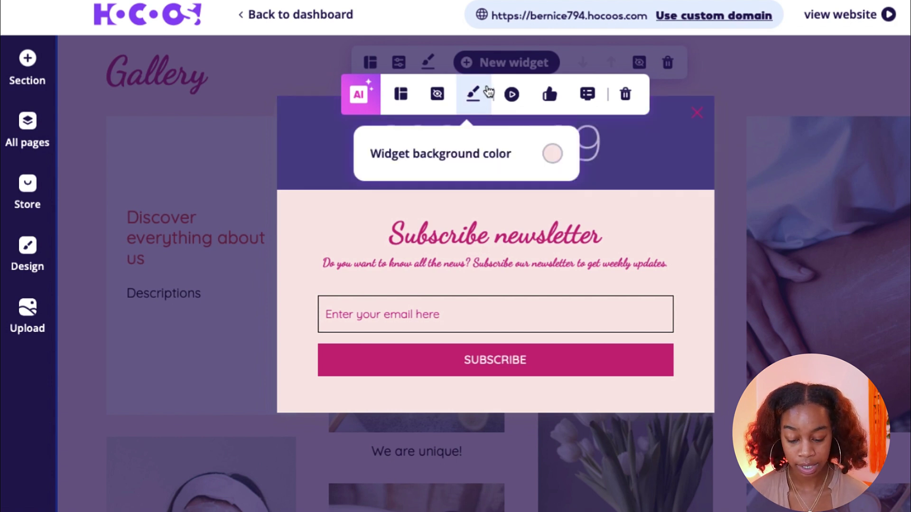
click(552, 154)
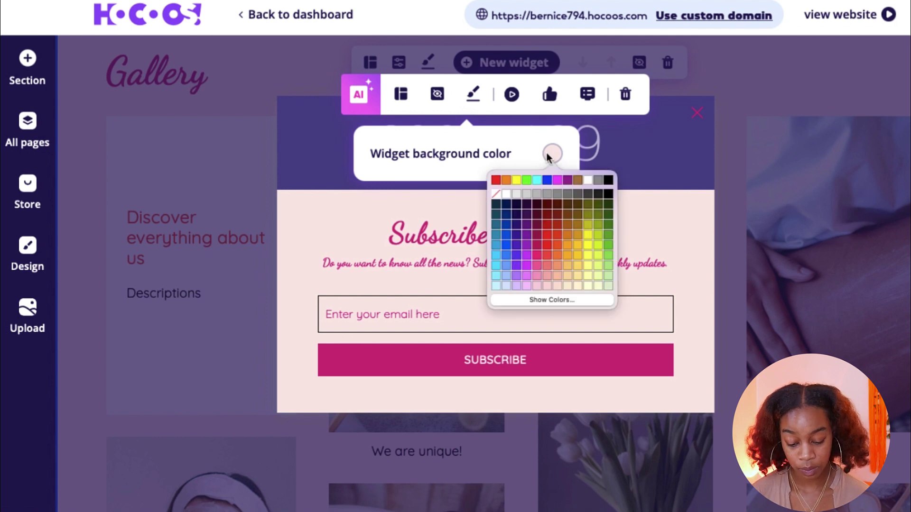
click(545, 245)
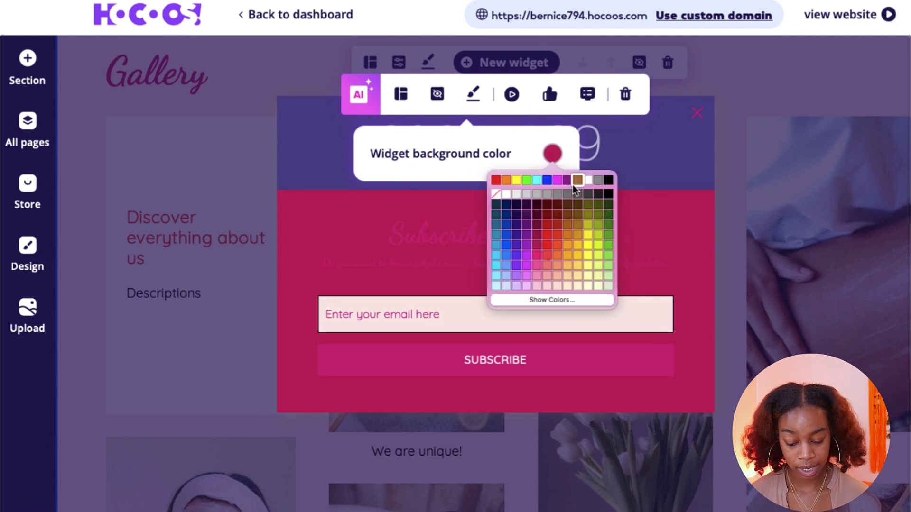
click(506, 194)
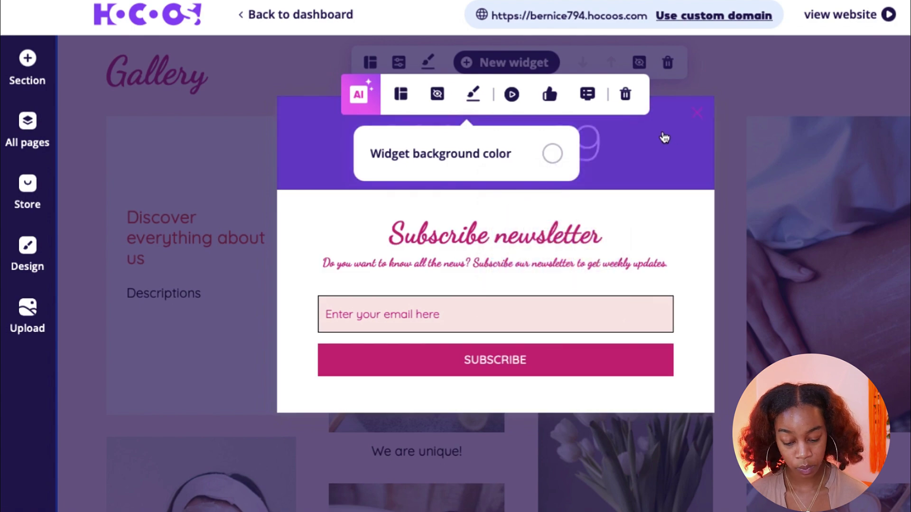
click(665, 138)
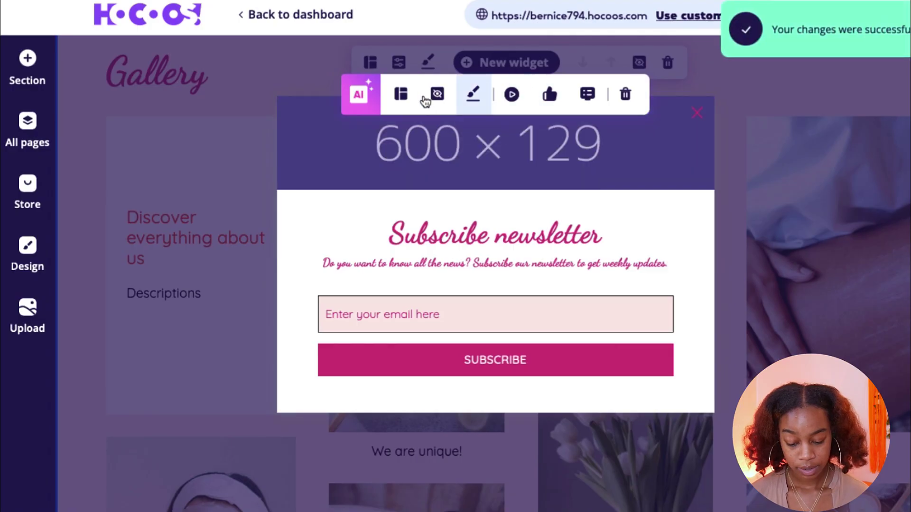
- Keep the pop-up's selected widget variation and set its pop-up animation to Zoom in
click(401, 94)
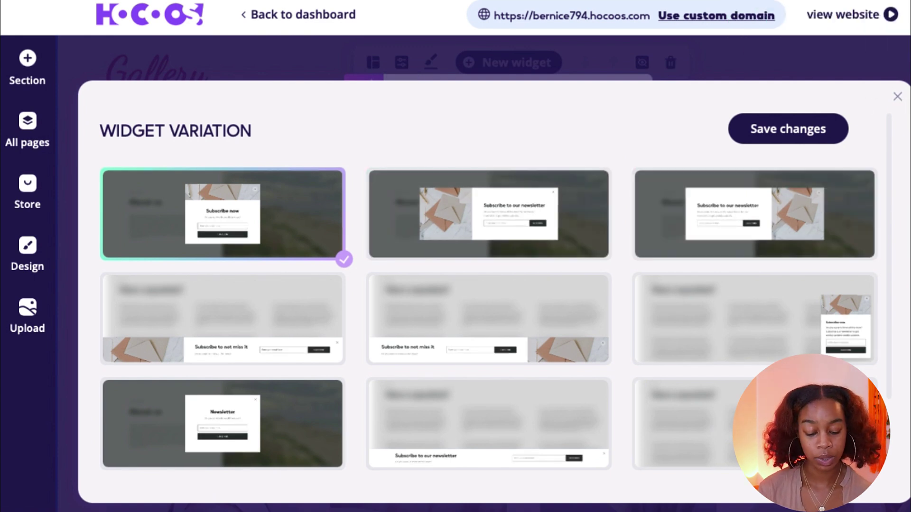
click(828, 127)
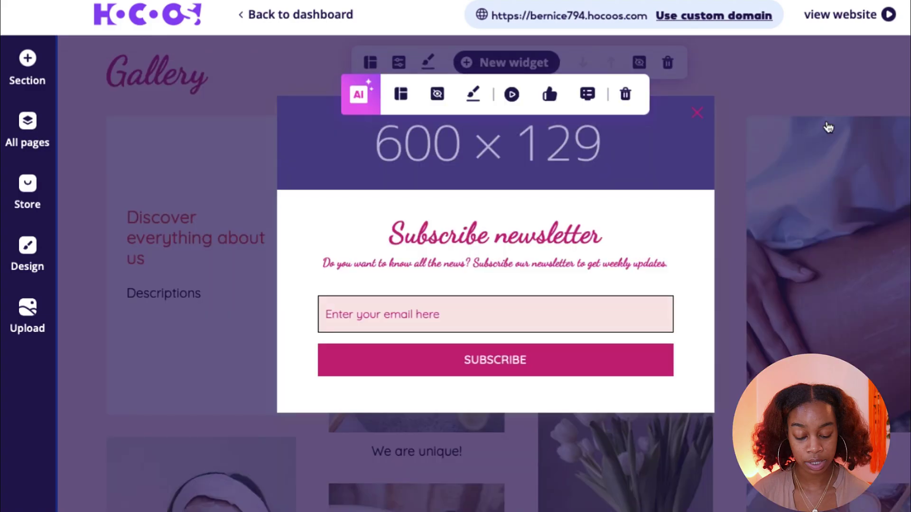
click(512, 97)
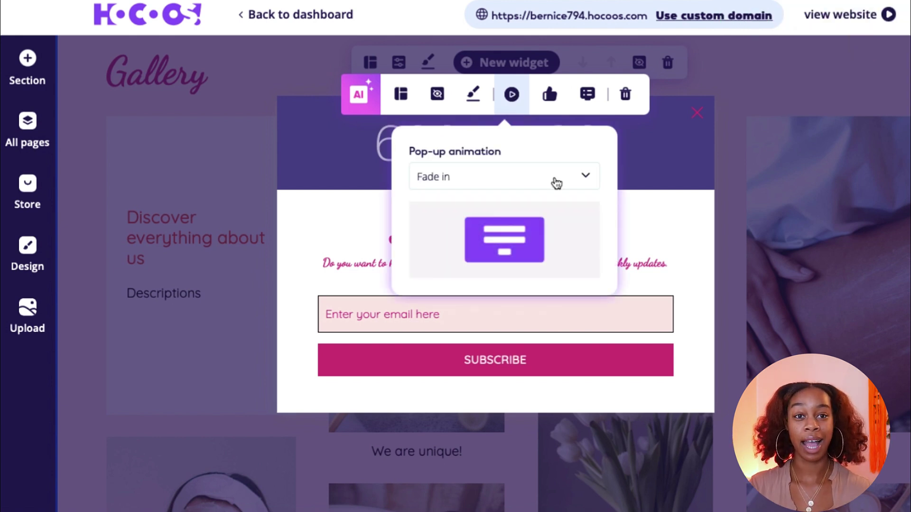
click(556, 183)
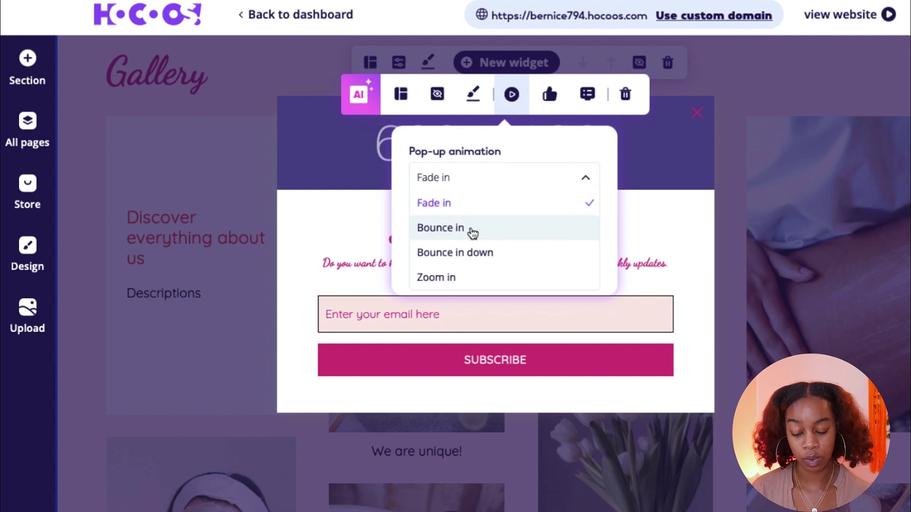
click(454, 278)
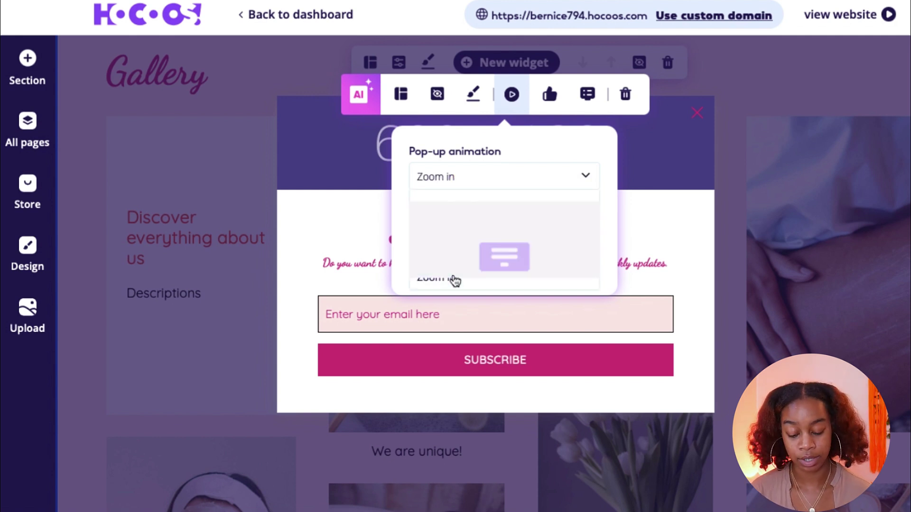
click(643, 161)
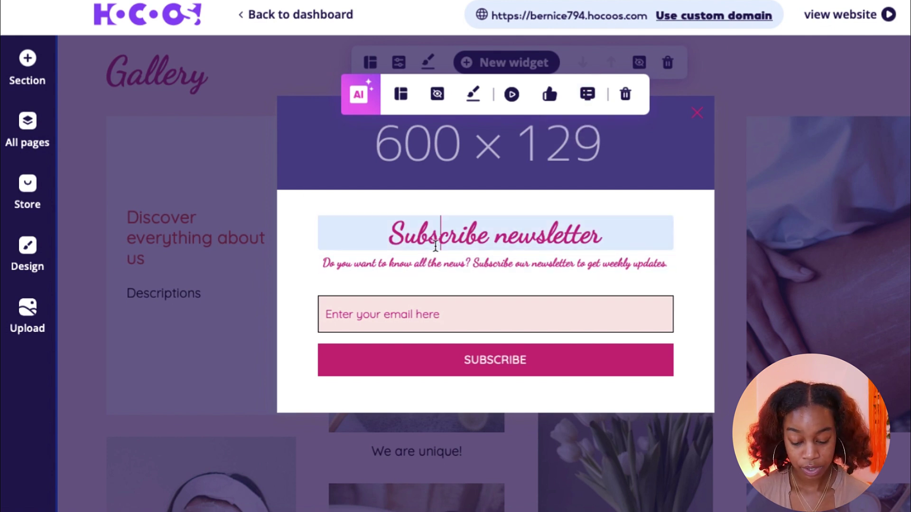
- Change the pop-up heading to "Hey Girl! Subscribe for more!" and make the word "know" bold in the line below
triple_click(463, 241)
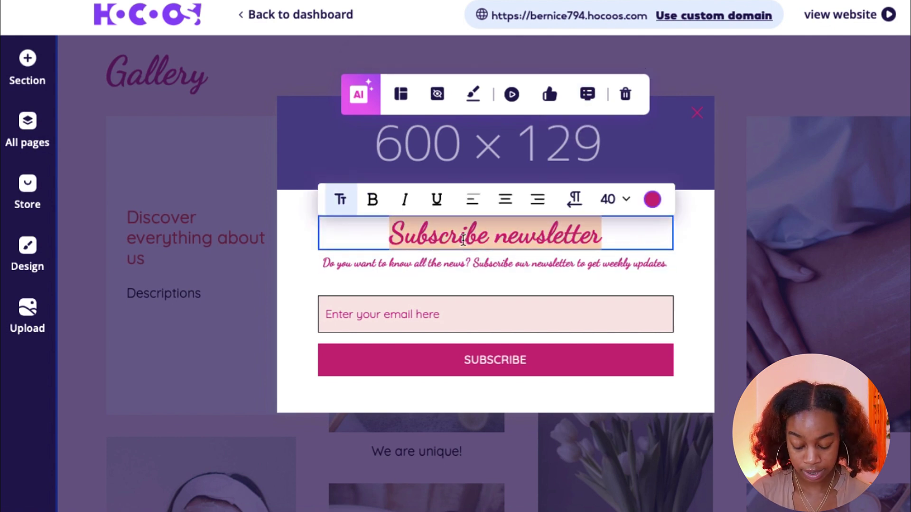
text(Hey Girl! Subscribe for more!)
click(446, 263)
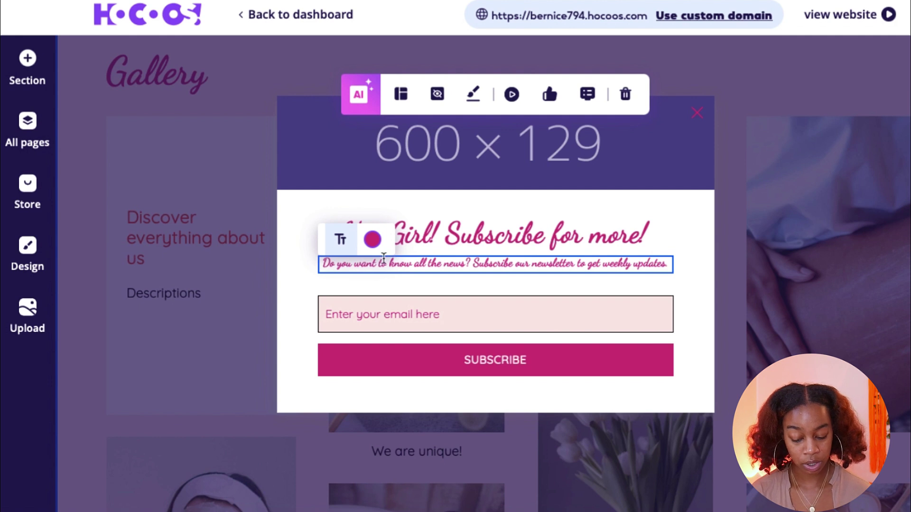
click(341, 241)
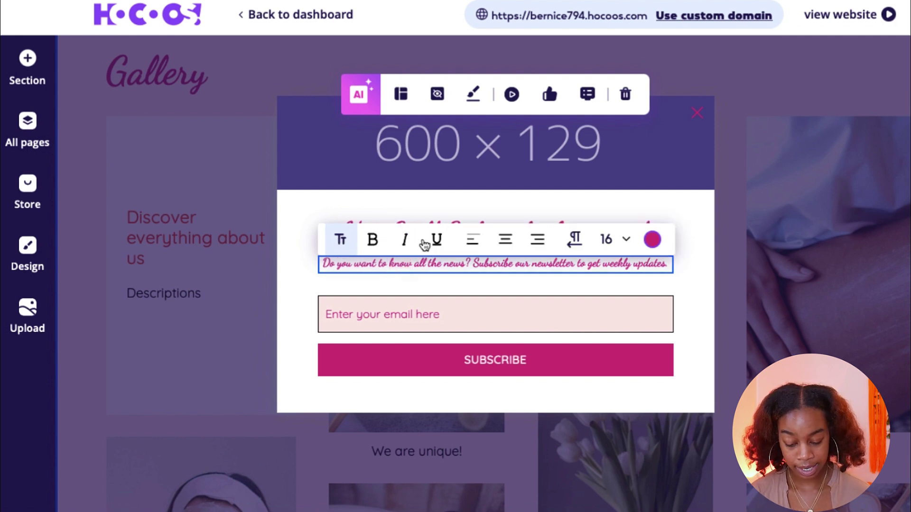
click(373, 237)
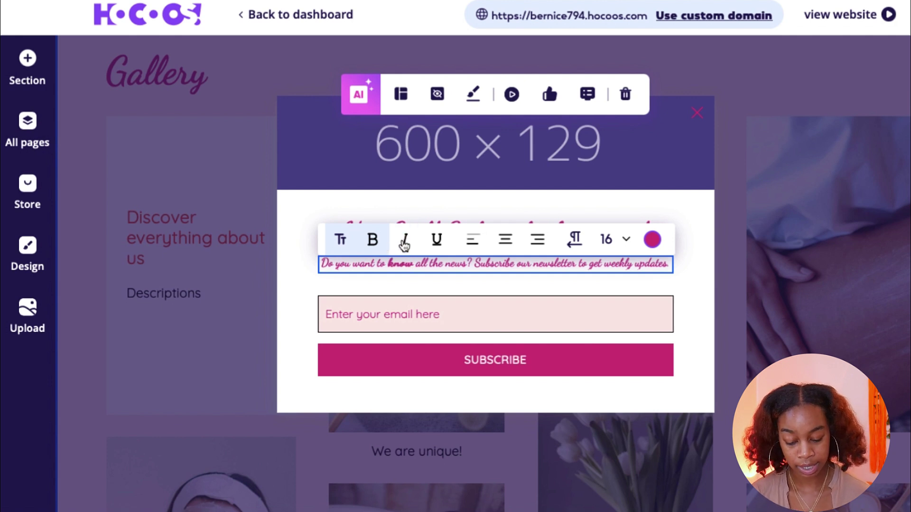
- Change the pop-up's subscribe button text to "GET DISCOUNTS" and close the pop-up
click(516, 314)
click(483, 361)
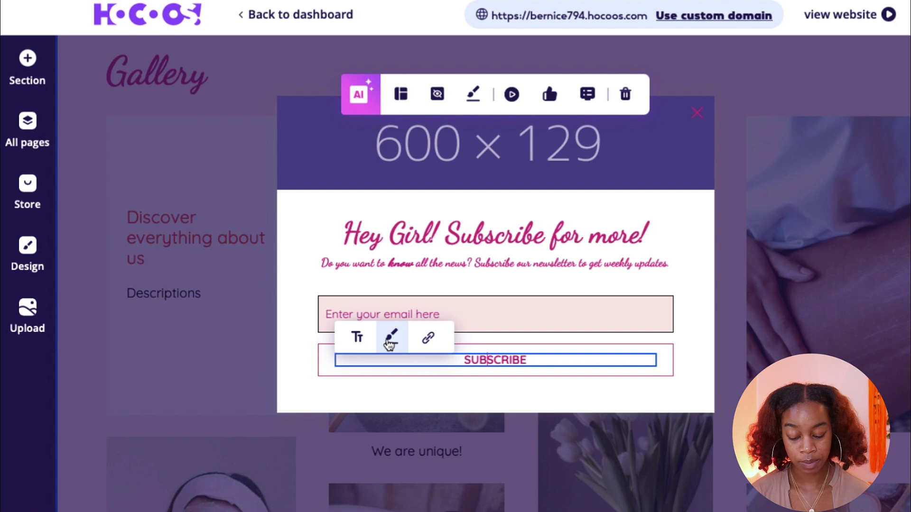
double_click(498, 361)
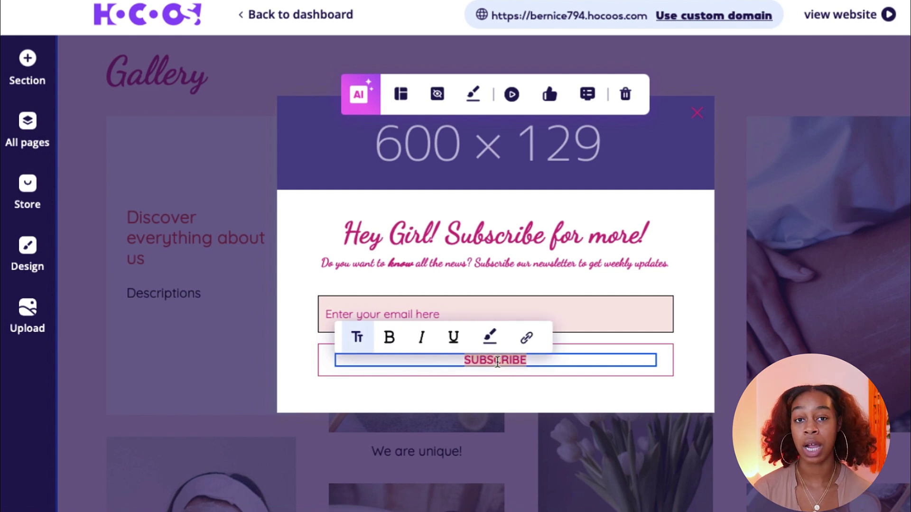
text(GET D)
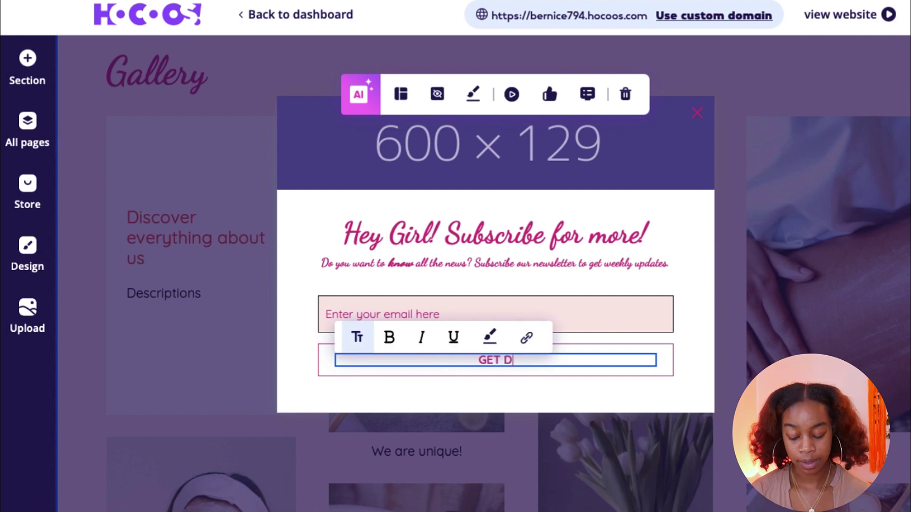
text(ISCOUNTS)
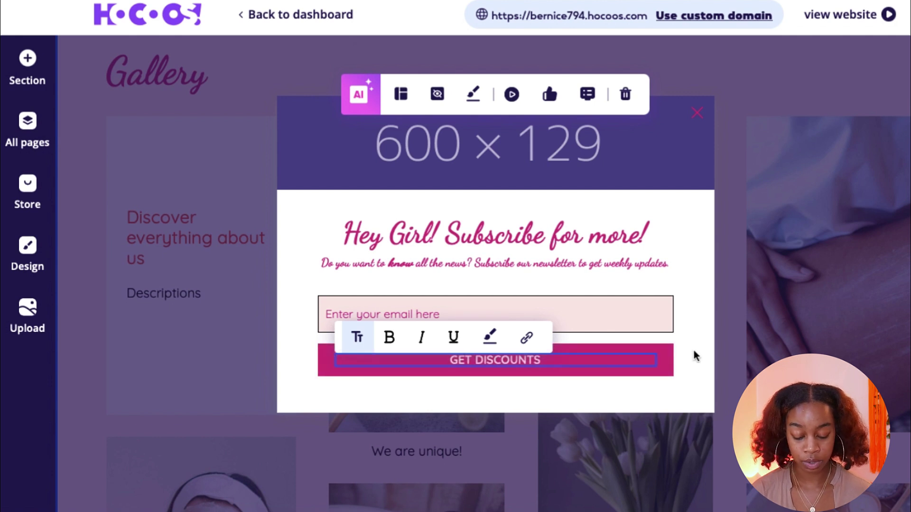
click(693, 356)
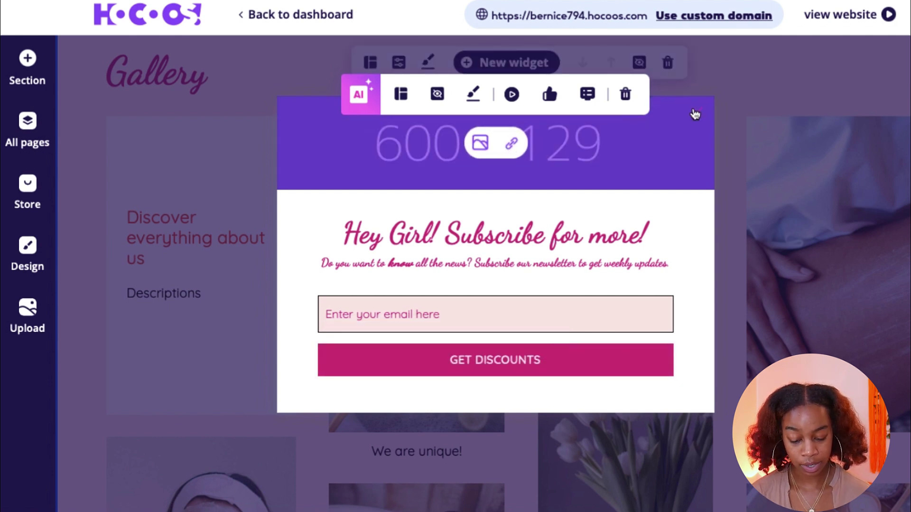
click(696, 115)
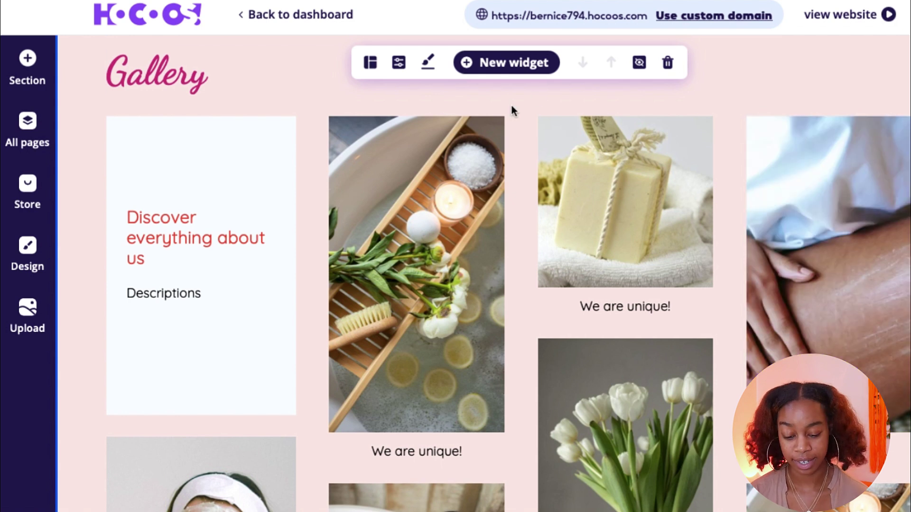
- Set up the Store with filters on the side and create a new product from scratch
click(34, 205)
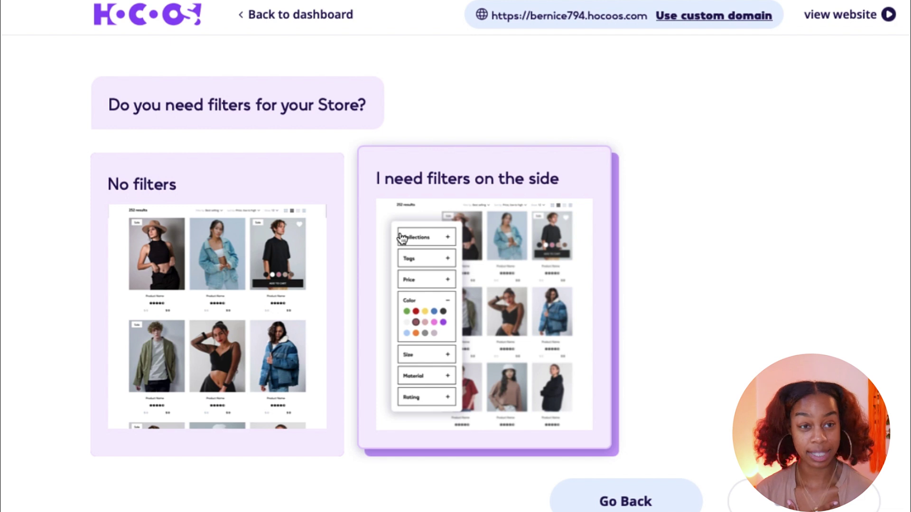
click(402, 238)
click(769, 496)
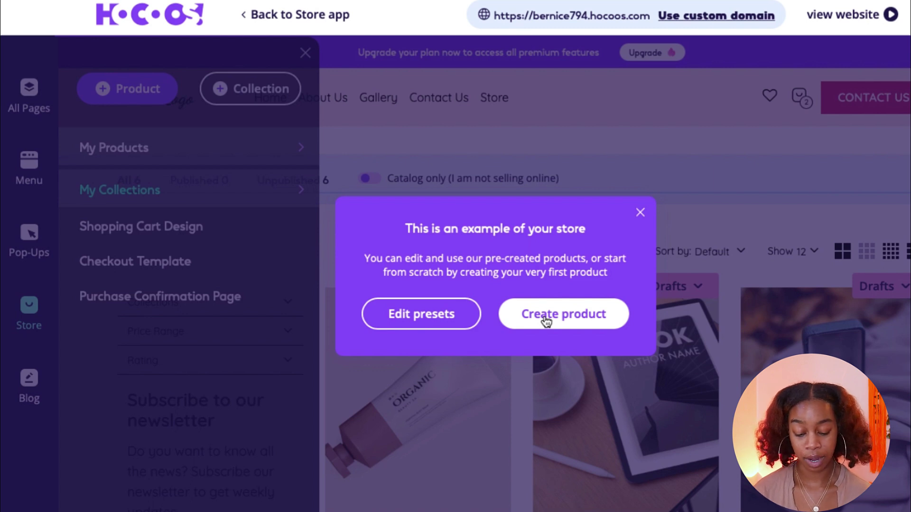
click(546, 319)
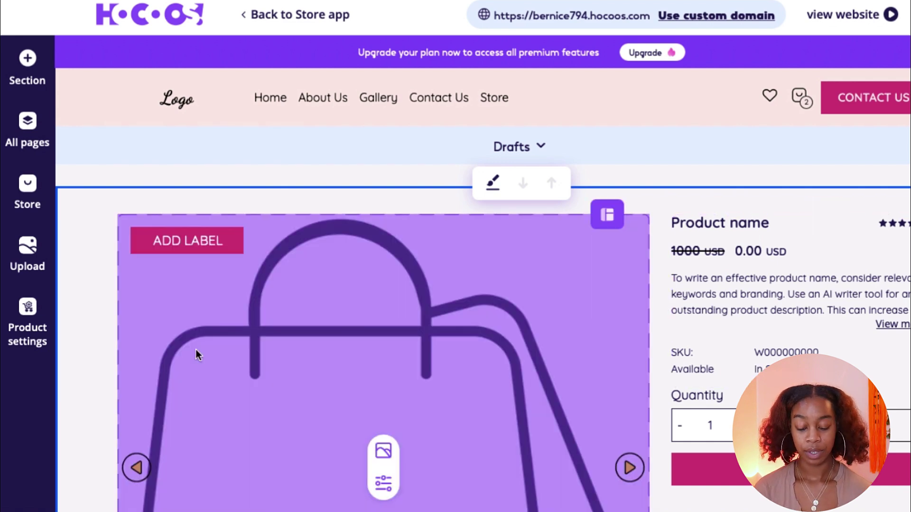
- Replace the new product's placeholder name with "Candy Cane Body B"
scroll(228, 341, down, 4)
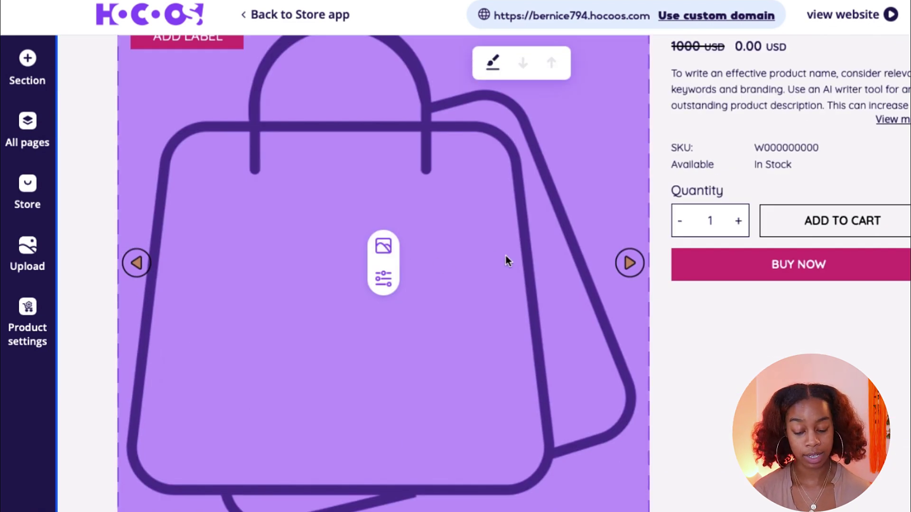
scroll(637, 322, up, 4)
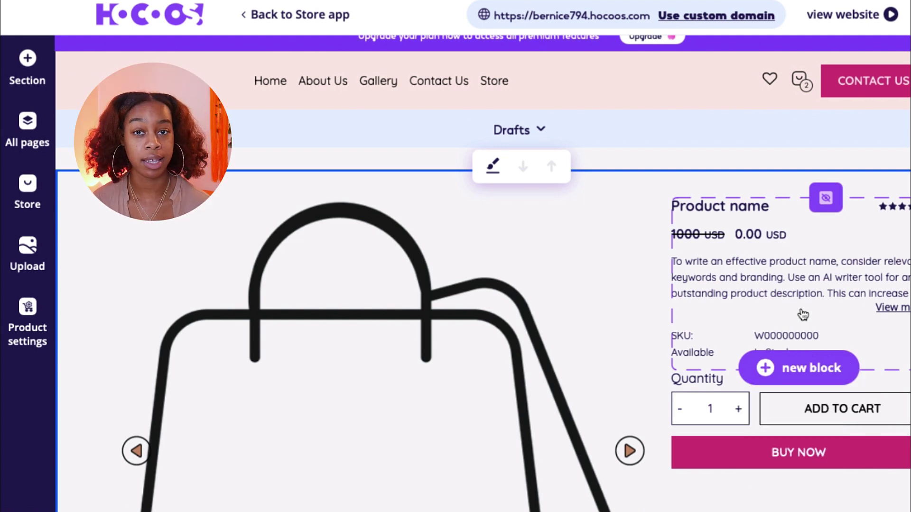
click(736, 200)
triple_click(736, 200)
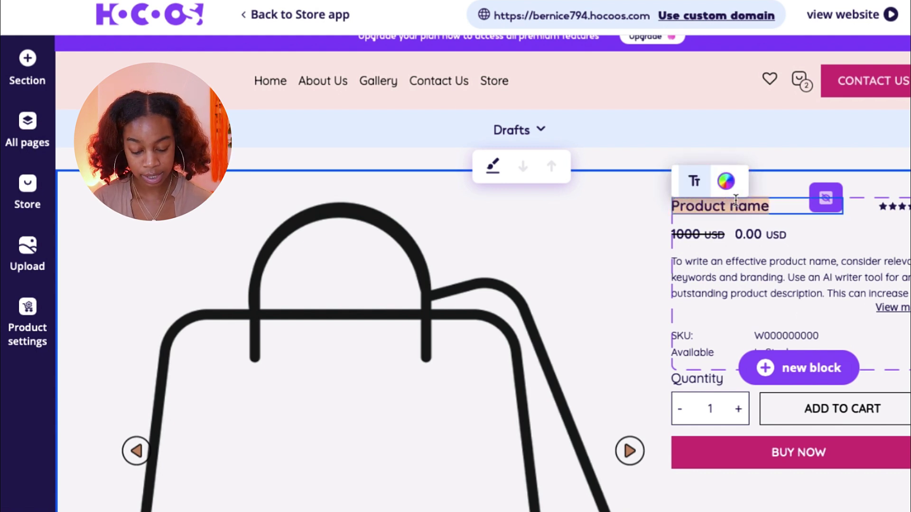
text(Candy CAne)
key(BackSpace)
key(BackSpace)
key(BackSpace)
text(ane Body B)
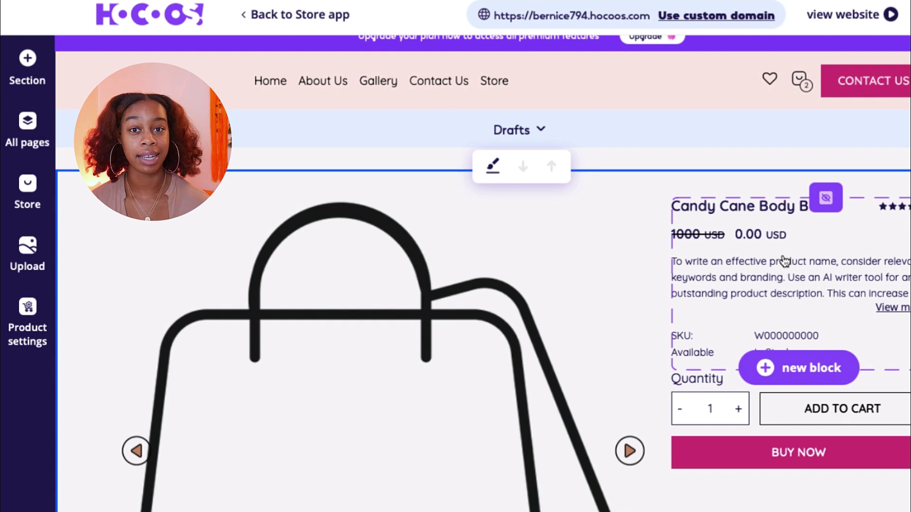
- Set the product's selling price to 20 USD
double_click(742, 233)
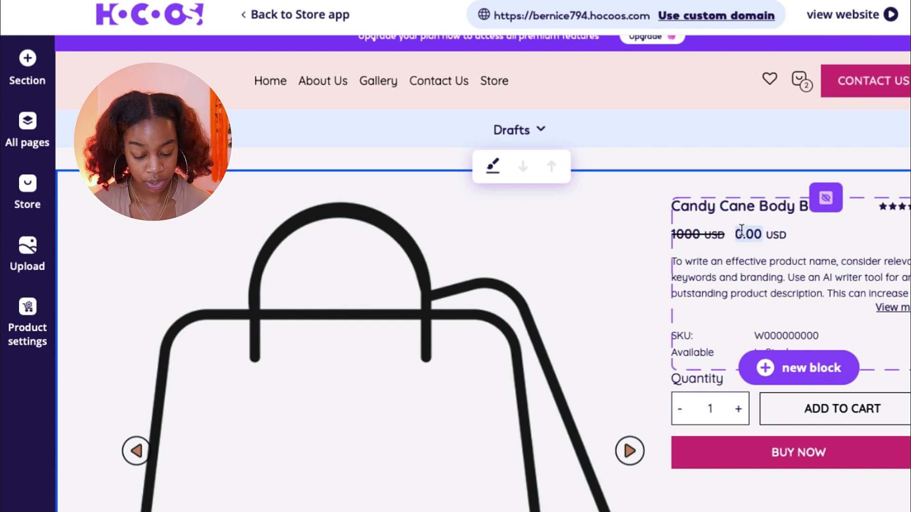
text(999.9)
key(BackSpace)
key(BackSpace)
key(BackSpace)
key(BackSpace)
key(BackSpace)
text(20)
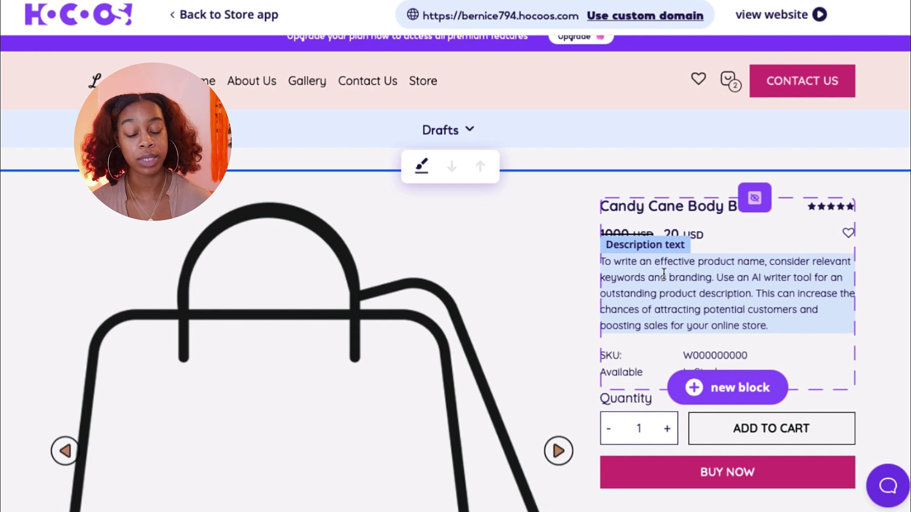
- Set the default background color of the product page's BUY NOW button to white
scroll(710, 333, down, 2)
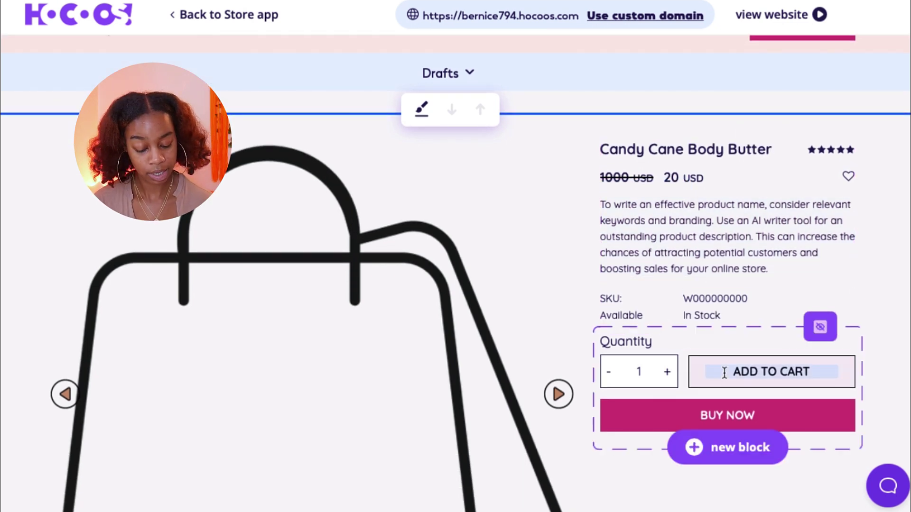
scroll(740, 377, down, 1)
click(741, 377)
click(631, 373)
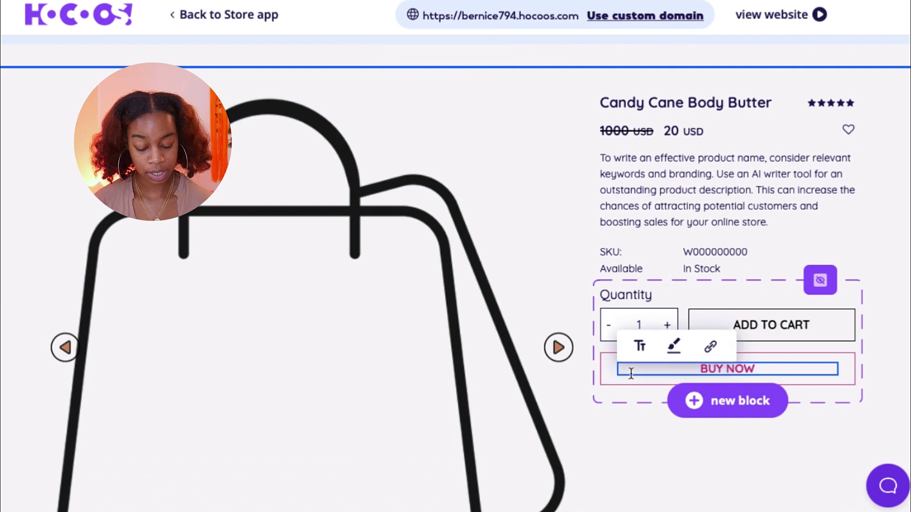
click(677, 346)
scroll(705, 392, down, 3)
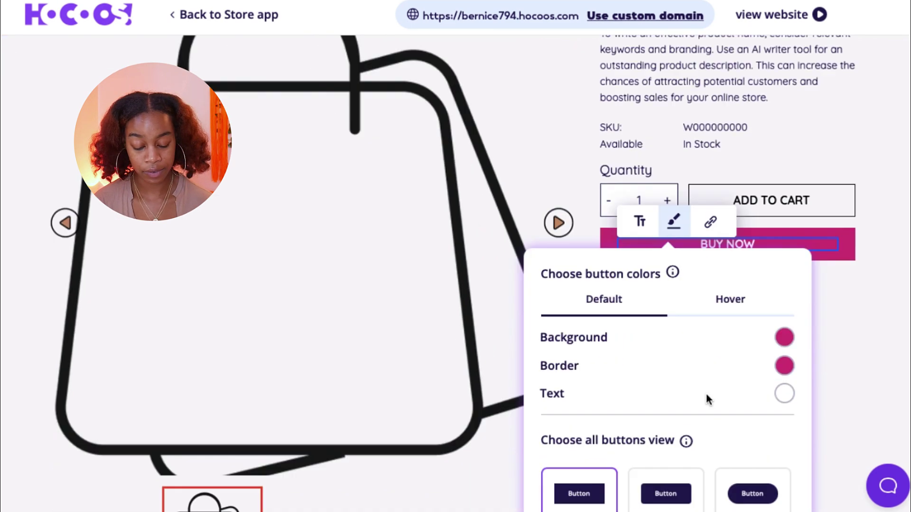
click(786, 336)
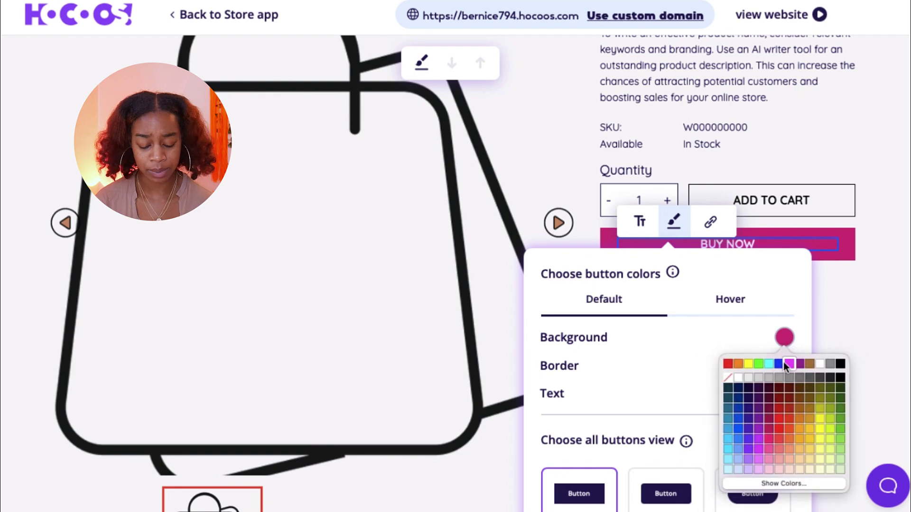
click(819, 365)
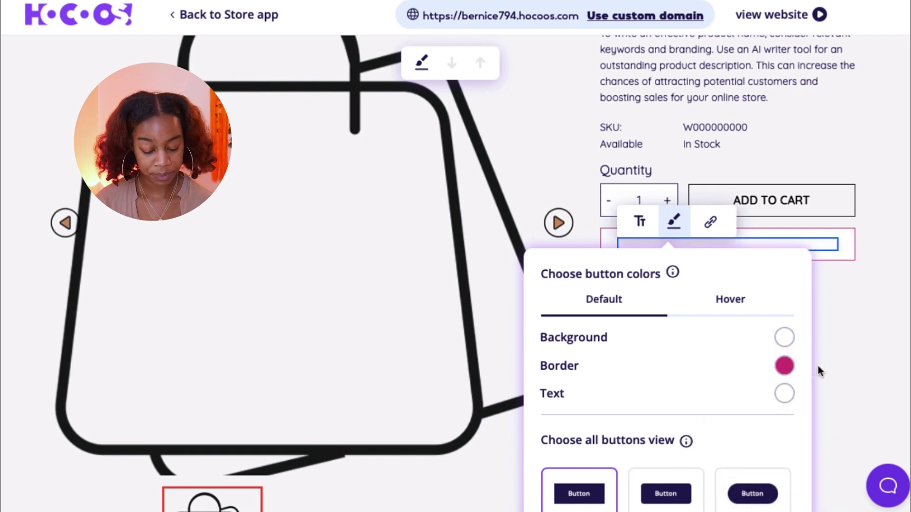
click(825, 317)
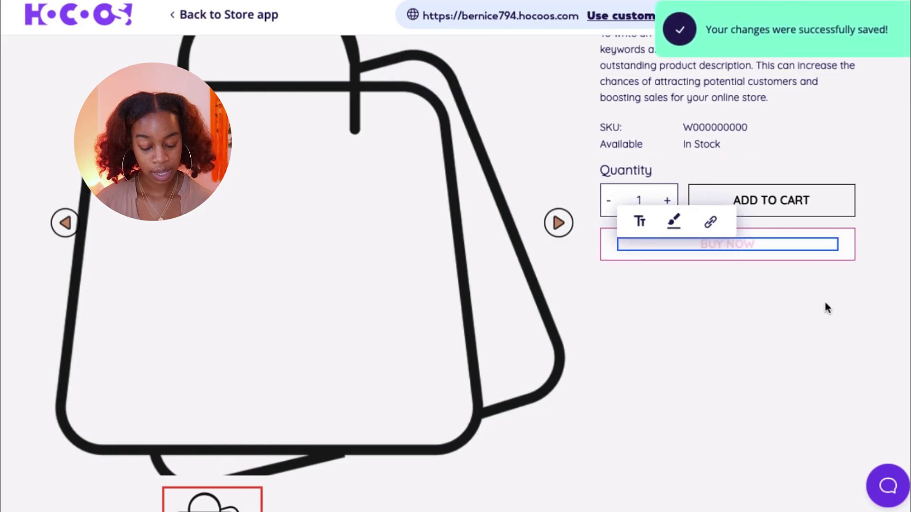
- Change the BUY NOW button's default text color to pink
triple_click(733, 236)
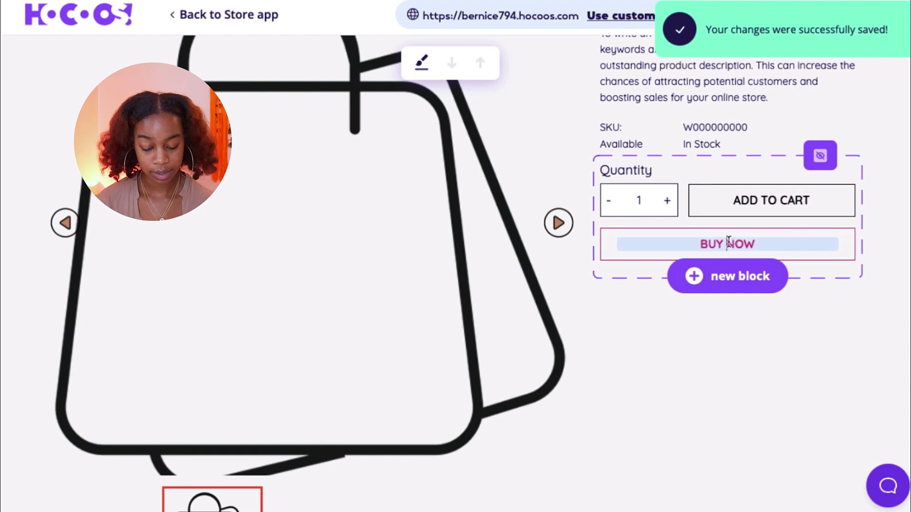
click(752, 244)
triple_click(751, 243)
click(772, 224)
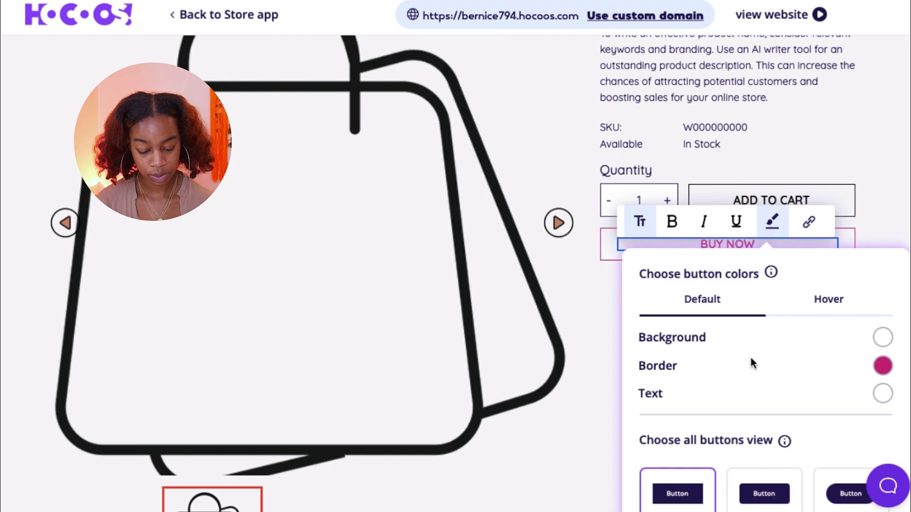
click(884, 394)
click(836, 323)
click(883, 224)
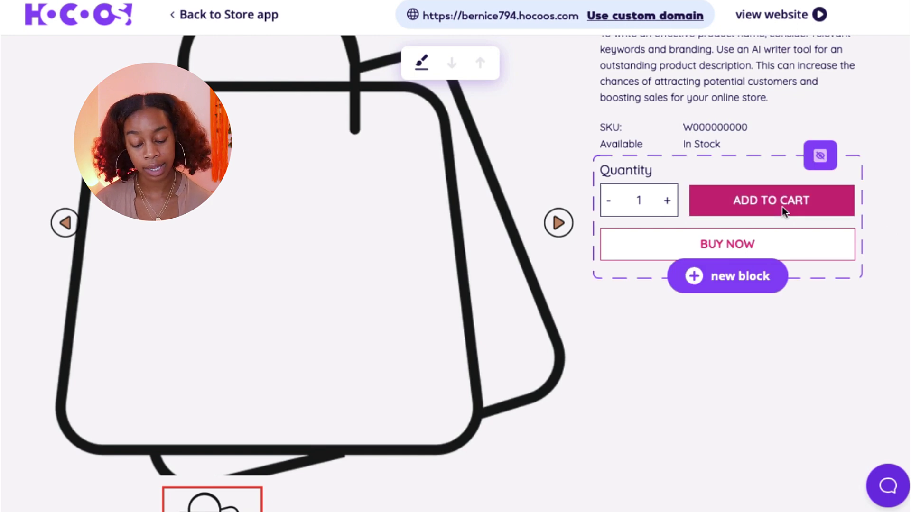
- Look over the Candy Cane Body Butter page, from the product details and image gallery down to the footer
scroll(594, 394, down, 4)
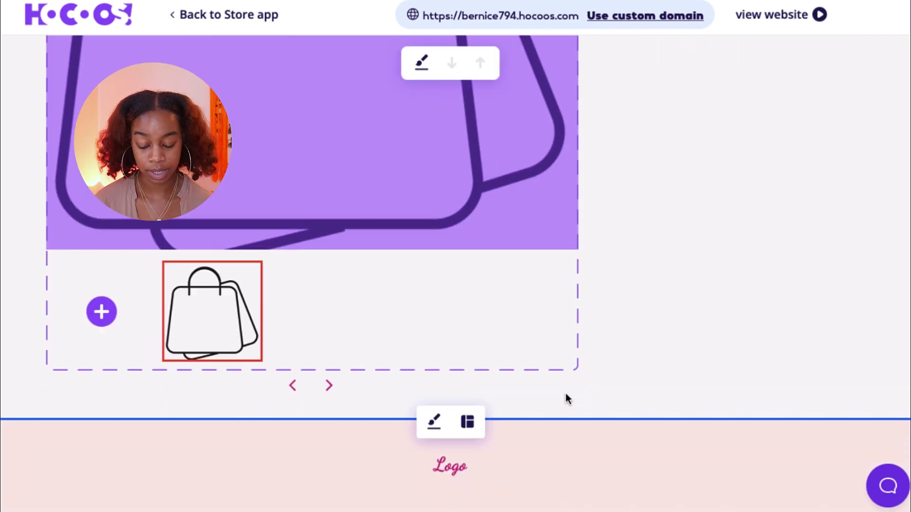
scroll(390, 269, up, 6)
mouse_move(511, 311)
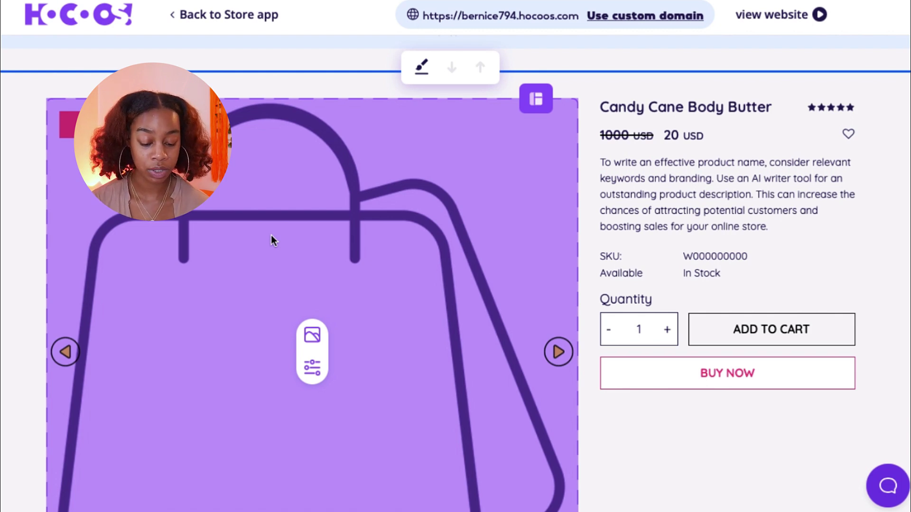
scroll(407, 255, down, 4)
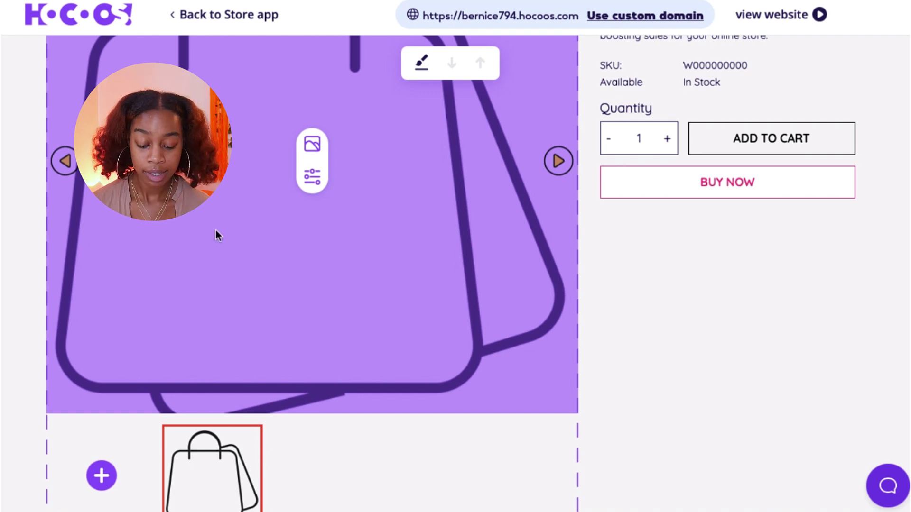
scroll(485, 236, down, 2)
scroll(485, 241, down, 3)
scroll(485, 241, up, 10)
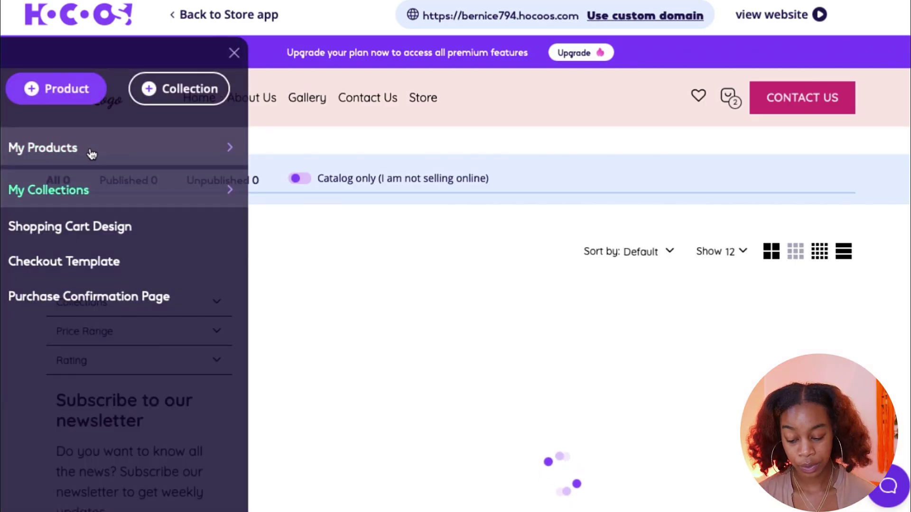
- Find Candy Cane Body Butter among the store's products and publish it
click(90, 151)
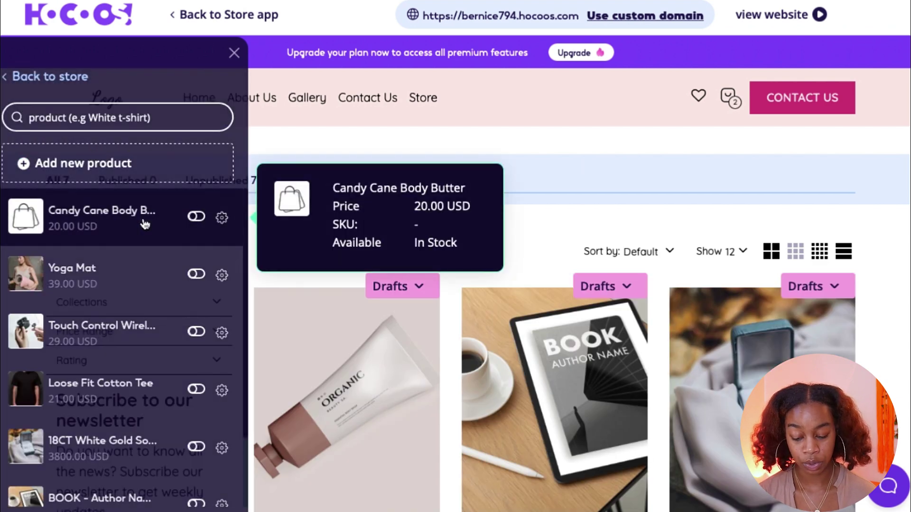
scroll(142, 226, down, 2)
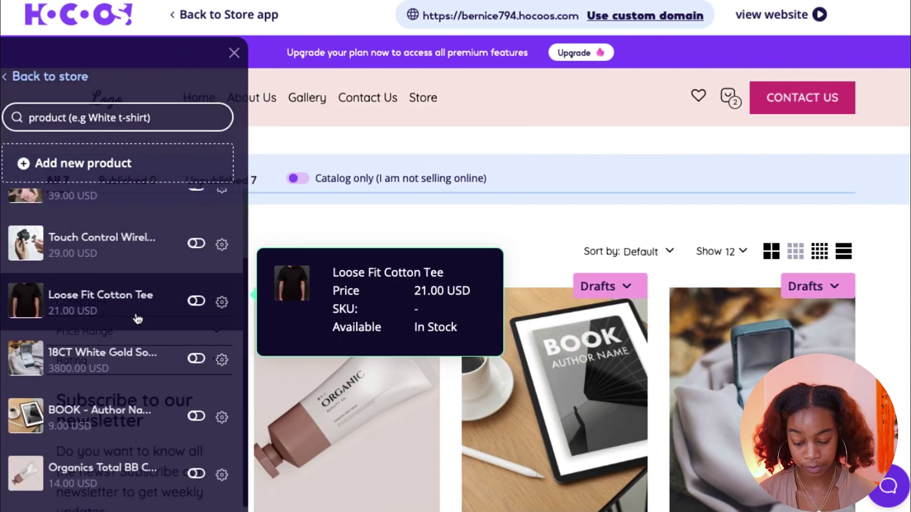
scroll(137, 318, up, 2)
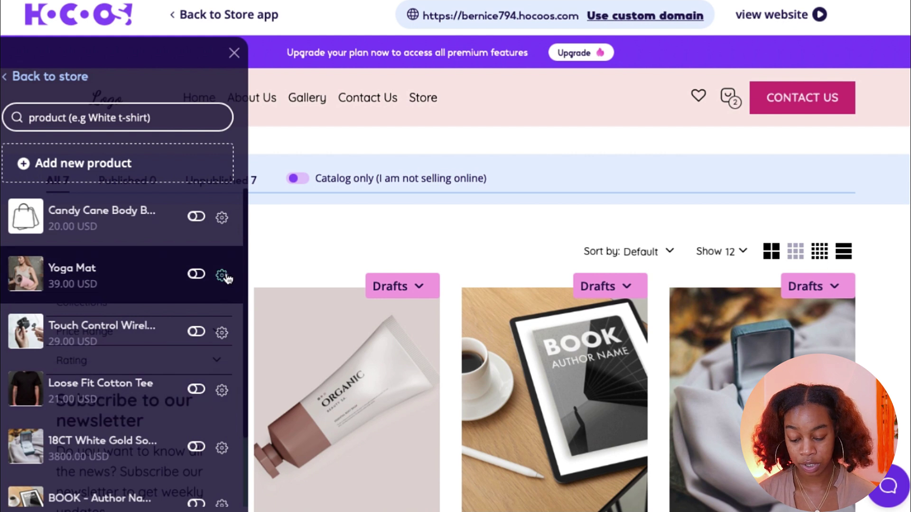
click(223, 275)
click(226, 277)
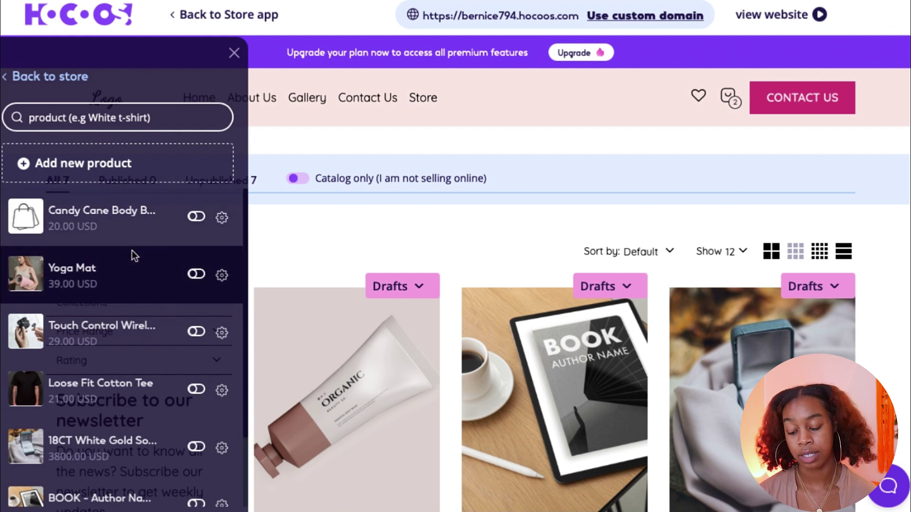
click(197, 217)
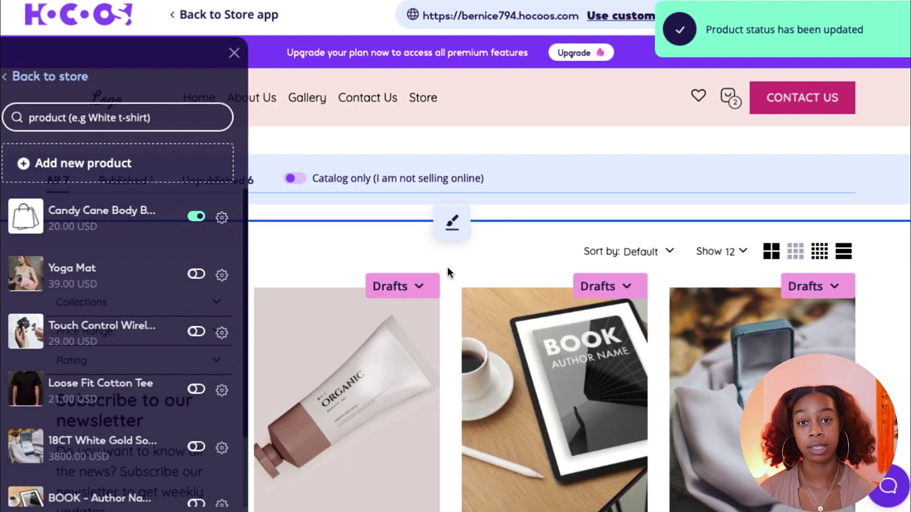
- Close the product list and look over the products shown on the Store page
click(417, 254)
scroll(712, 333, down, 6)
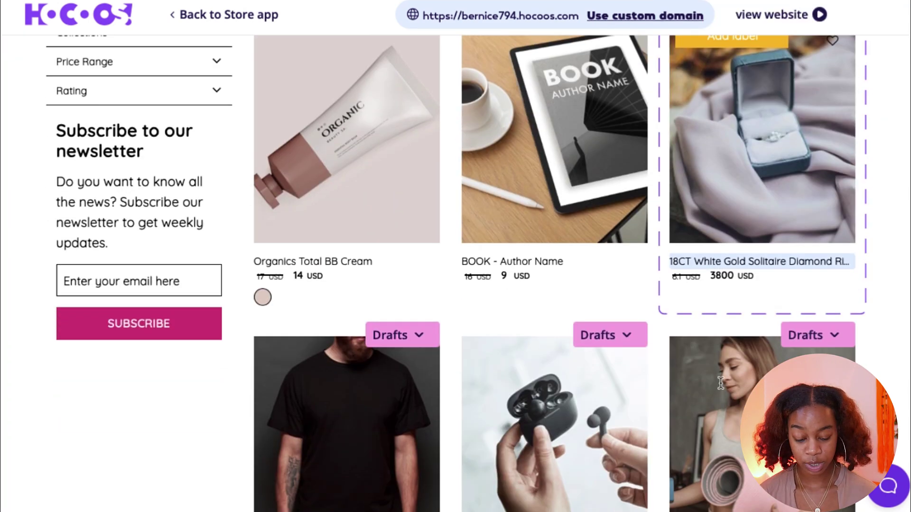
scroll(720, 385, down, 12)
scroll(720, 385, up, 15)
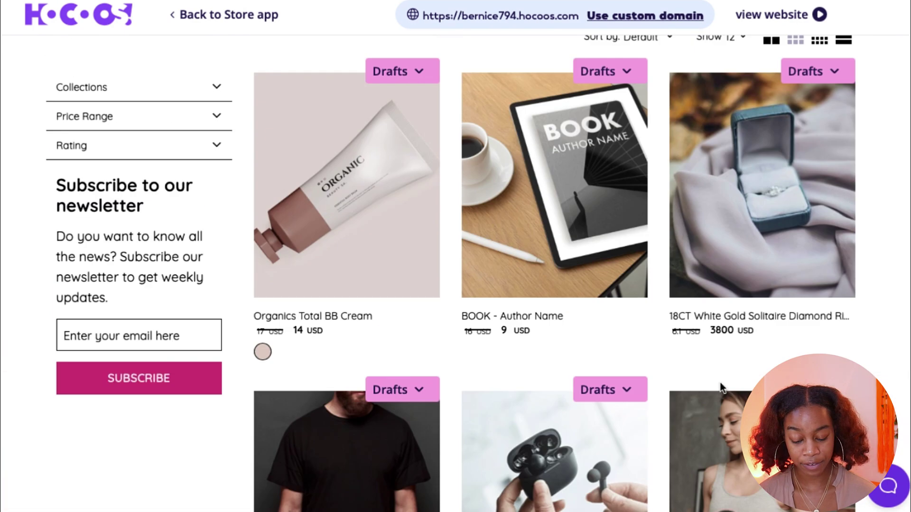
scroll(720, 385, up, 4)
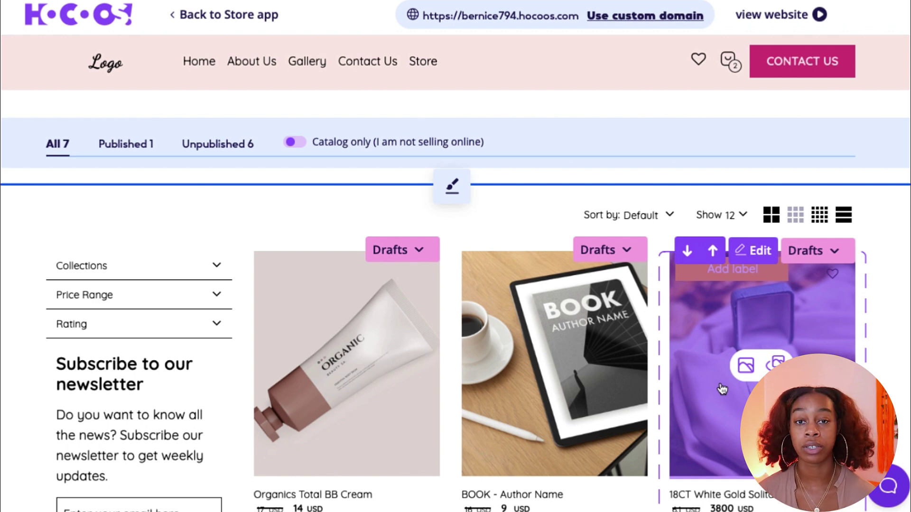
- Examine the Store page's Collections, Price Range and Rating filters, leaving the Rating filter expanded
scroll(409, 427, down, 3)
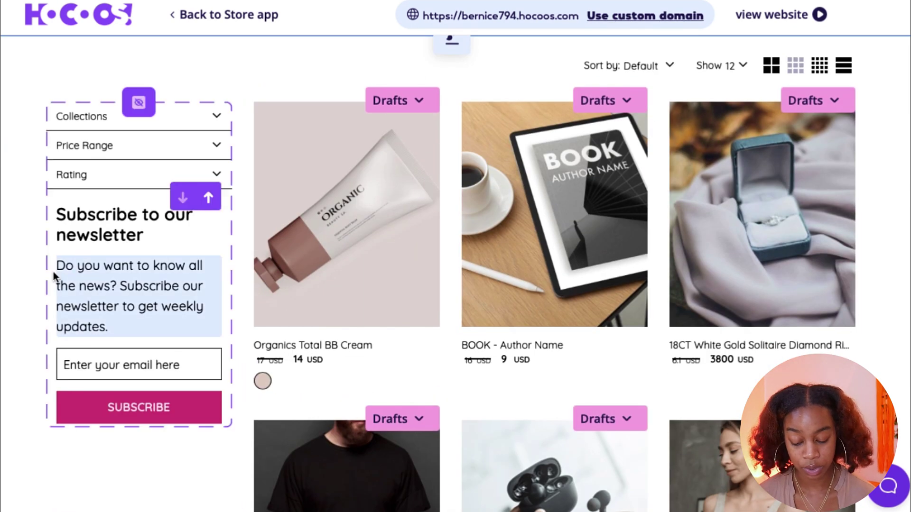
click(210, 118)
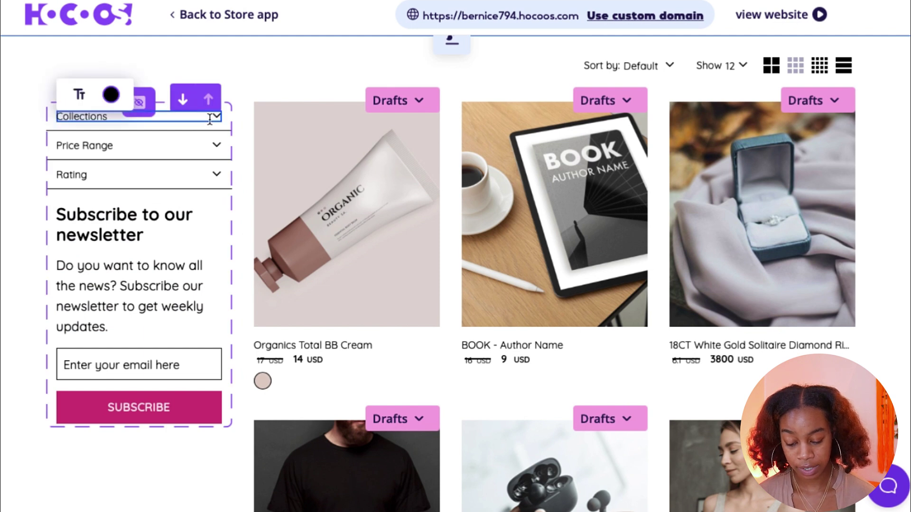
click(244, 81)
click(218, 146)
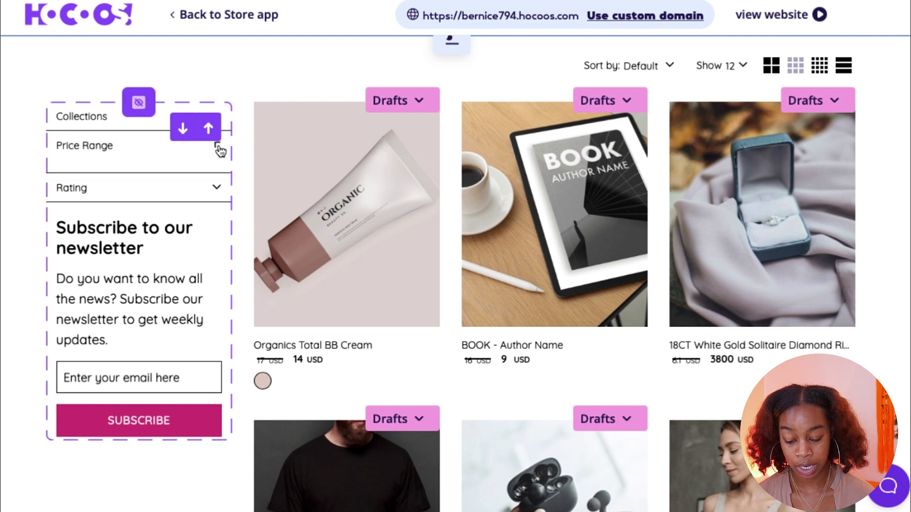
click(219, 147)
click(218, 120)
click(215, 121)
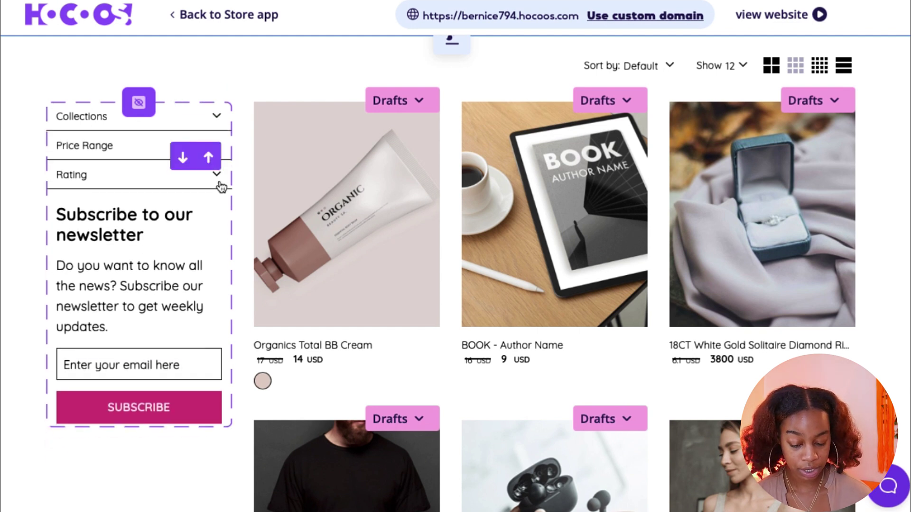
click(217, 176)
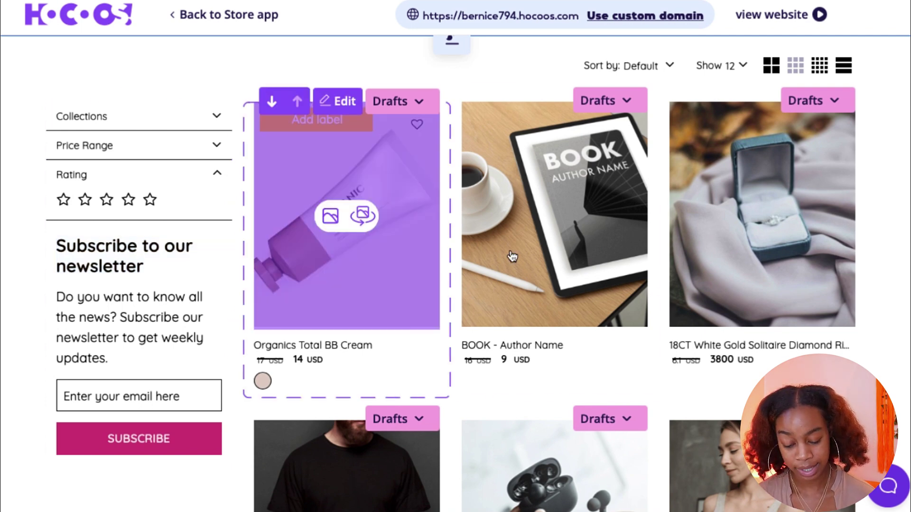
- Open the Shopping Cart Design page and review its product table and order summary
scroll(474, 255, down, 3)
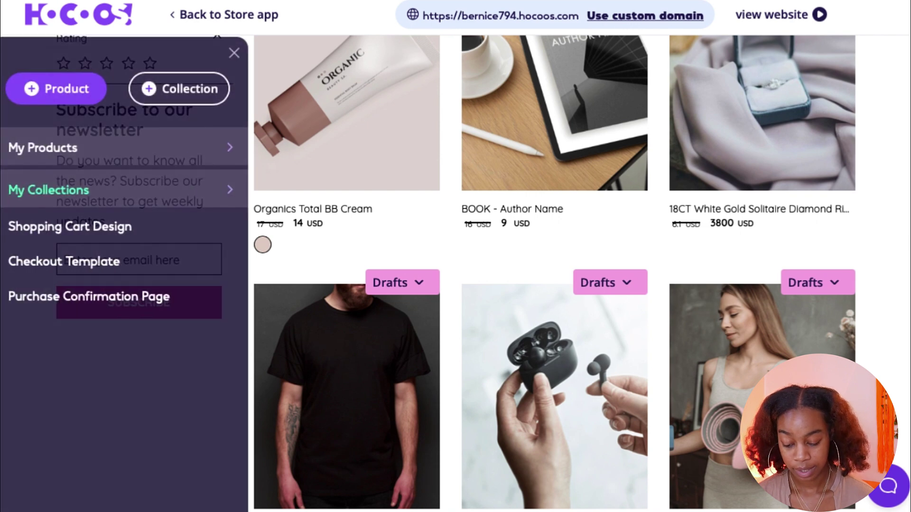
click(121, 235)
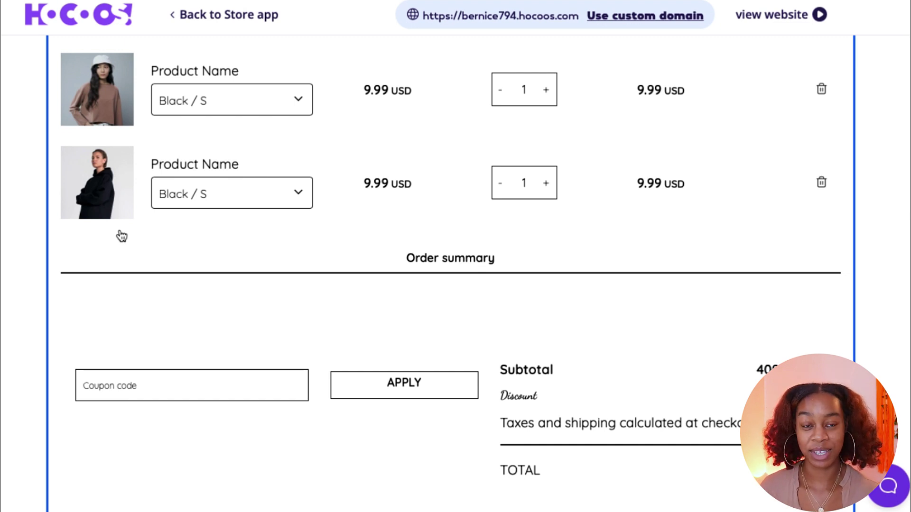
scroll(376, 237, up, 6)
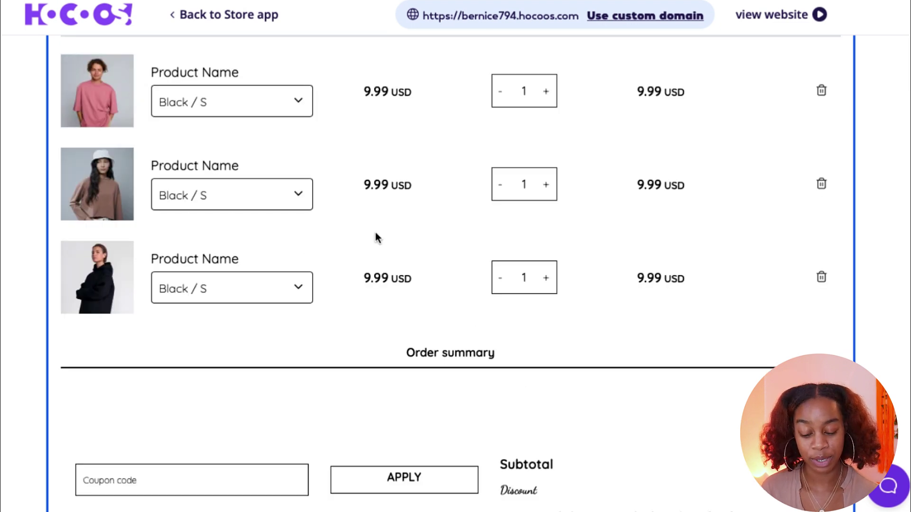
scroll(698, 244, down, 3)
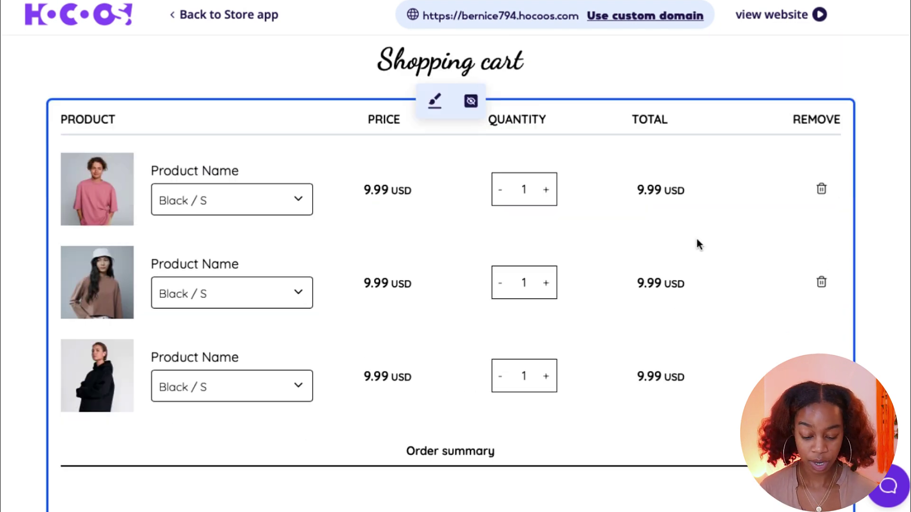
- Set the shopping cart's page background color to pink
click(438, 80)
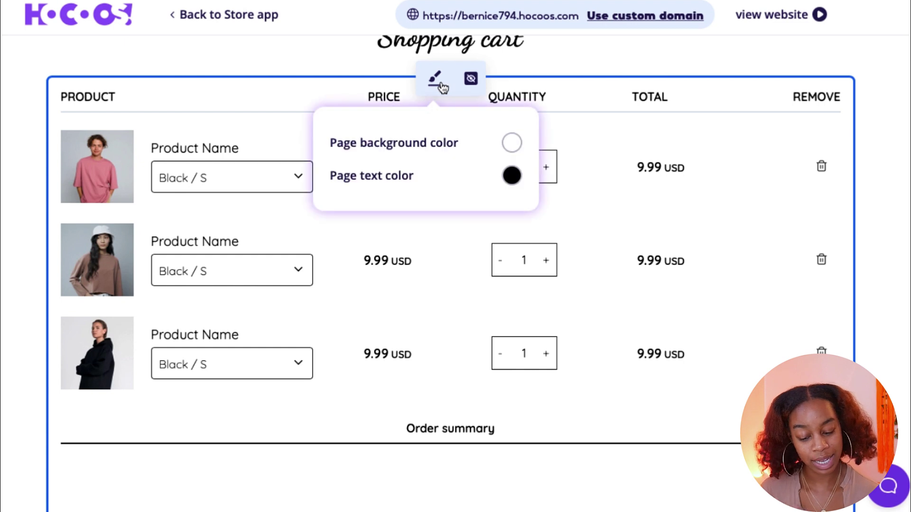
click(518, 143)
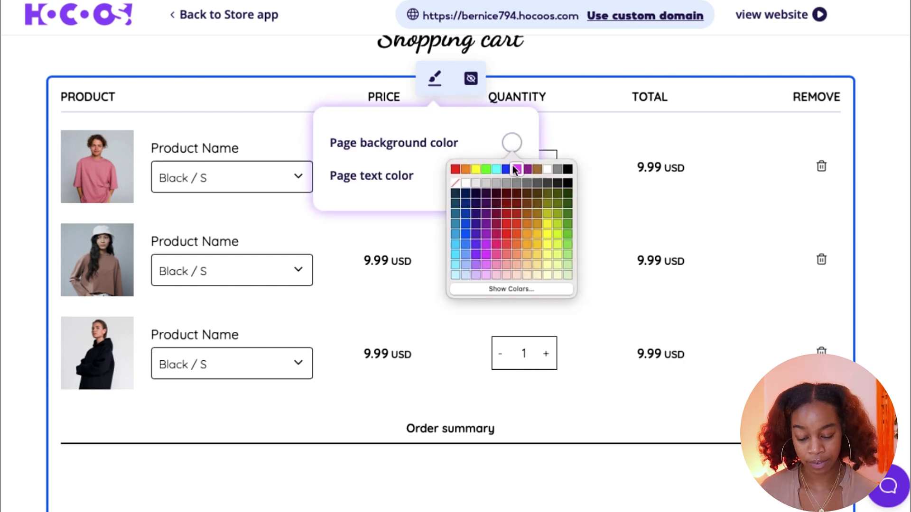
click(497, 255)
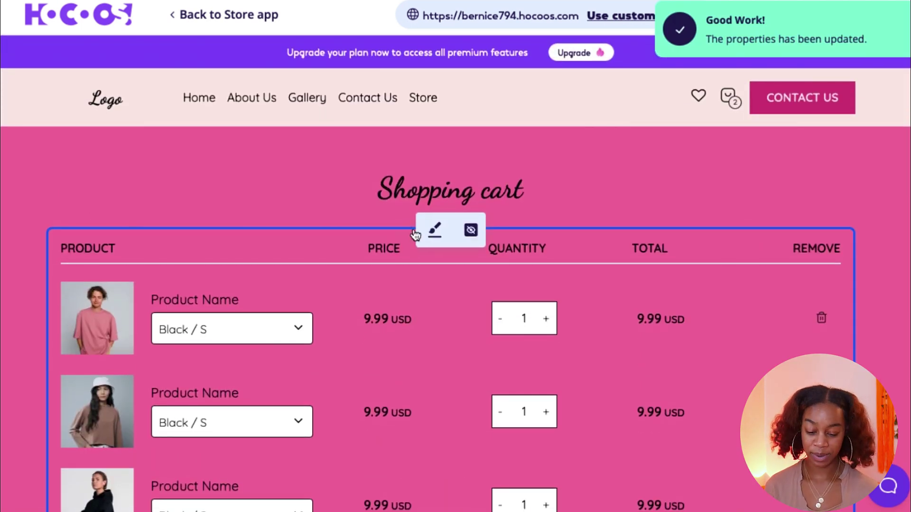
- Change the shopping cart's page background color to a light pastel pink
click(433, 232)
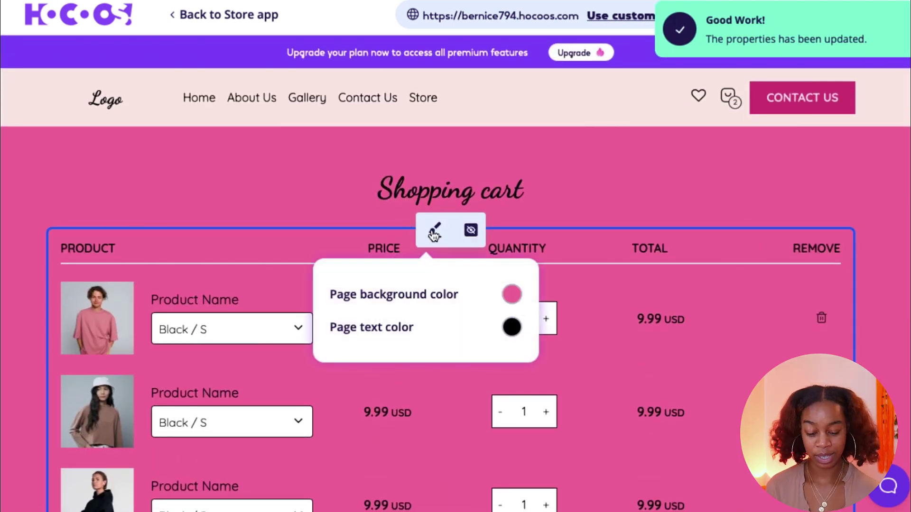
click(510, 293)
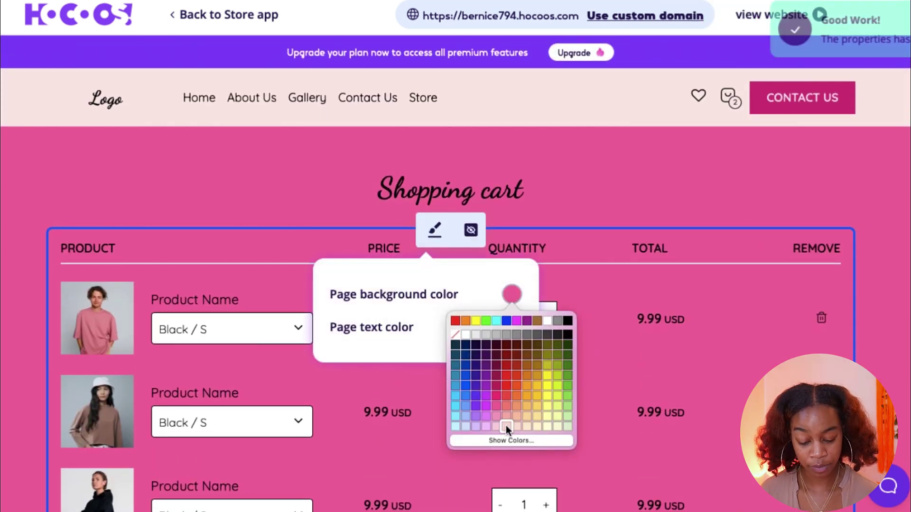
click(497, 425)
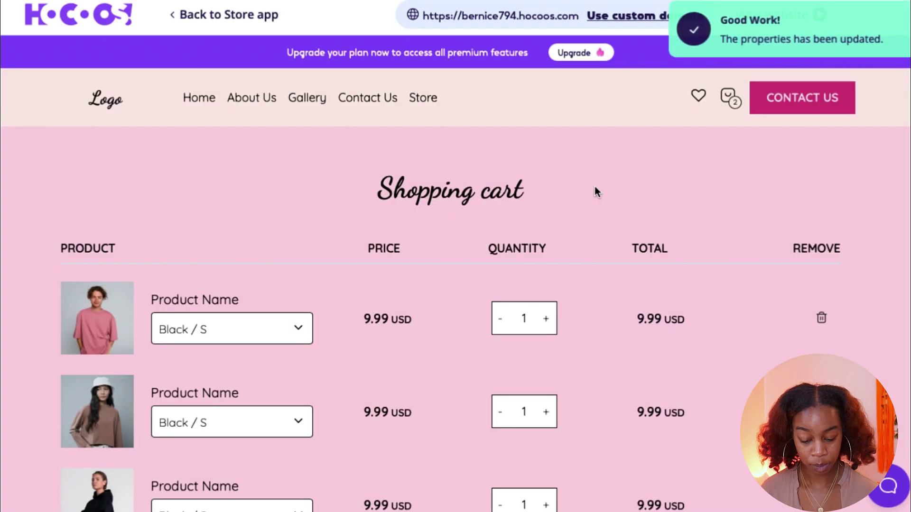
- Review the shopping cart page's product table, order summary, coupon field, shipping estimates and Frequently Bought Together section
scroll(595, 186, down, 10)
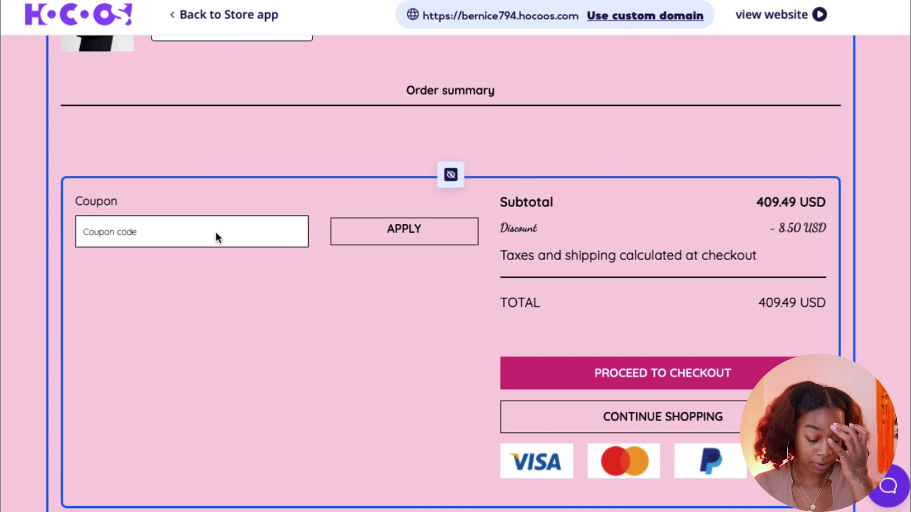
scroll(216, 237, up, 8)
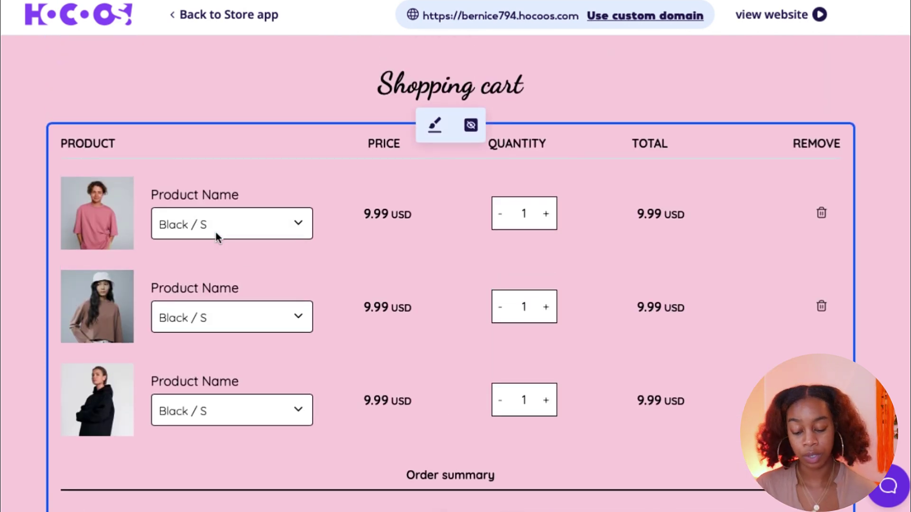
scroll(216, 233, down, 1)
scroll(215, 232, down, 3)
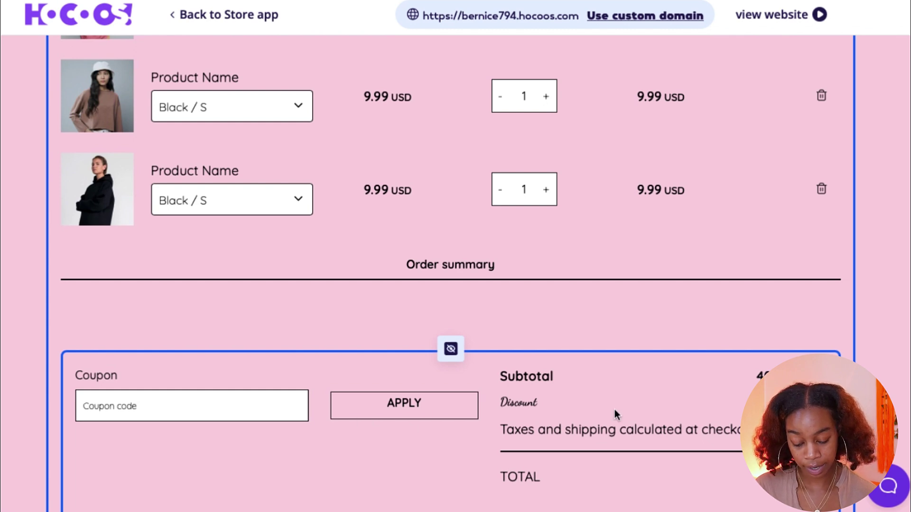
scroll(614, 412, down, 2)
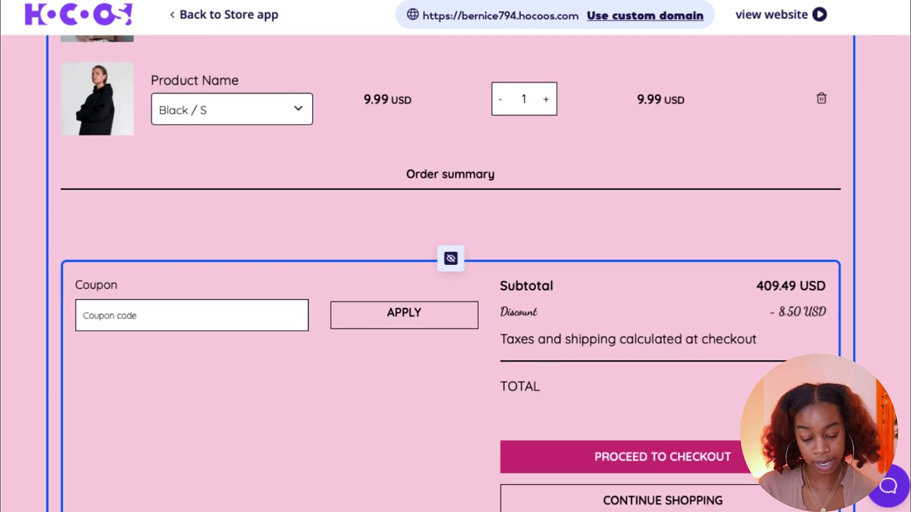
scroll(790, 348, up, 5)
scroll(788, 344, down, 12)
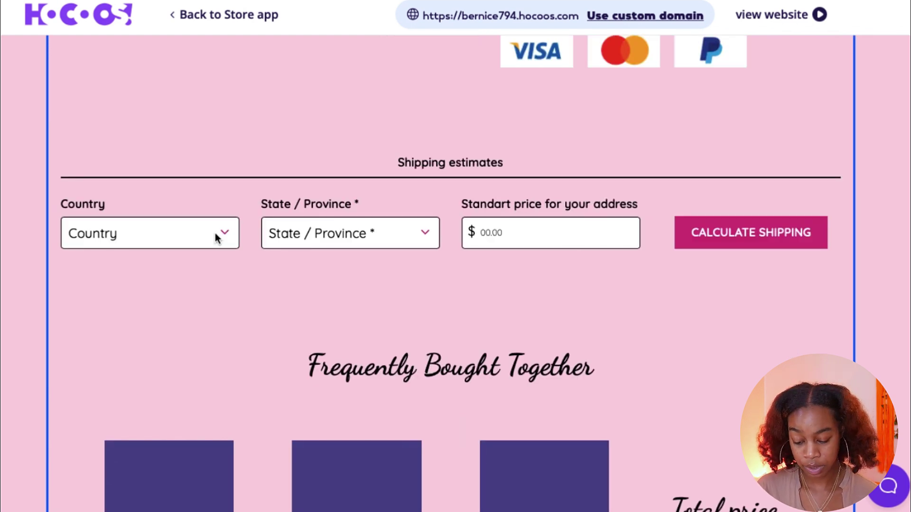
scroll(307, 155, down, 3)
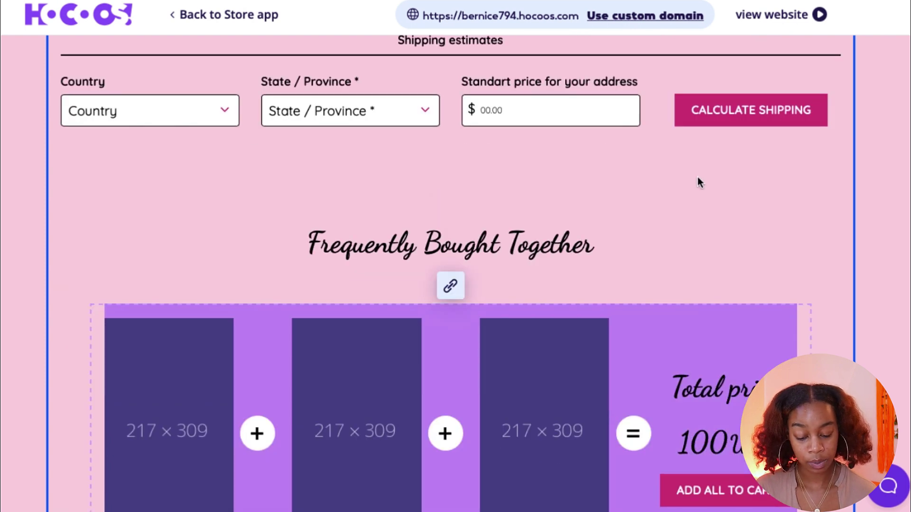
scroll(713, 298, down, 3)
scroll(714, 299, down, 3)
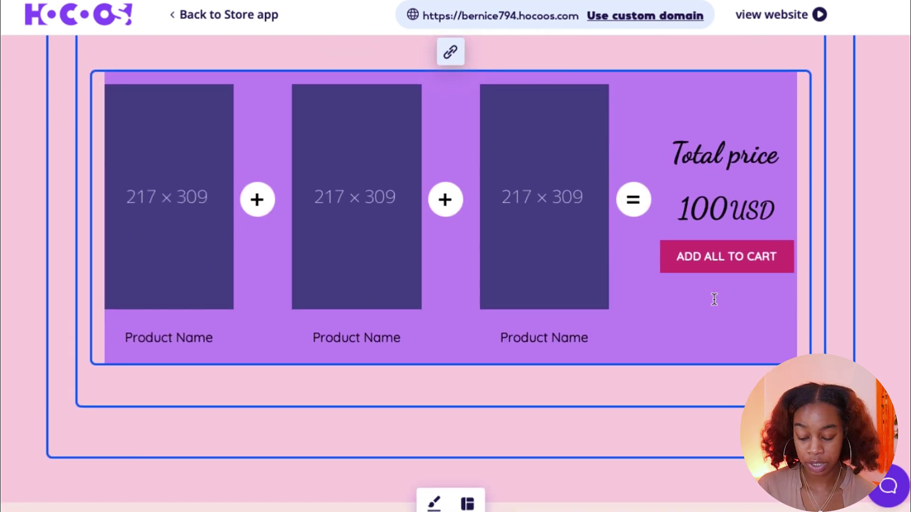
scroll(714, 299, up, 3)
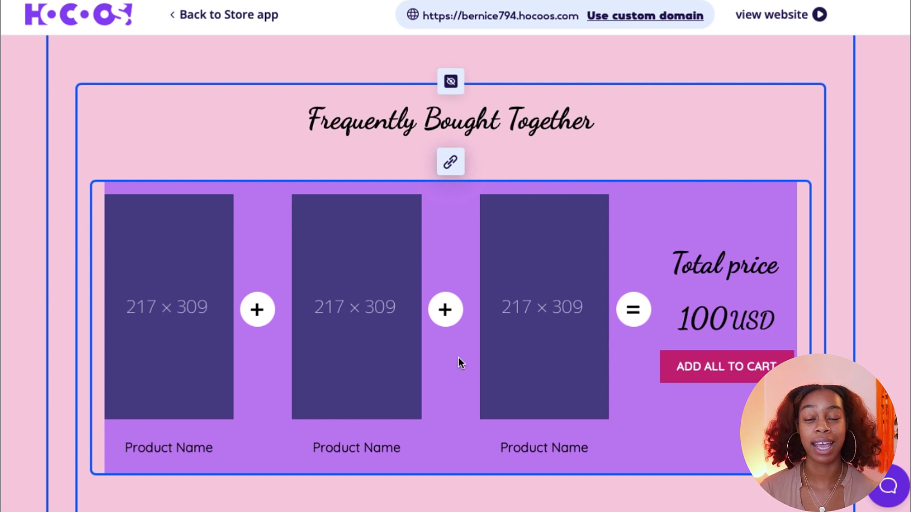
scroll(458, 357, down, 1)
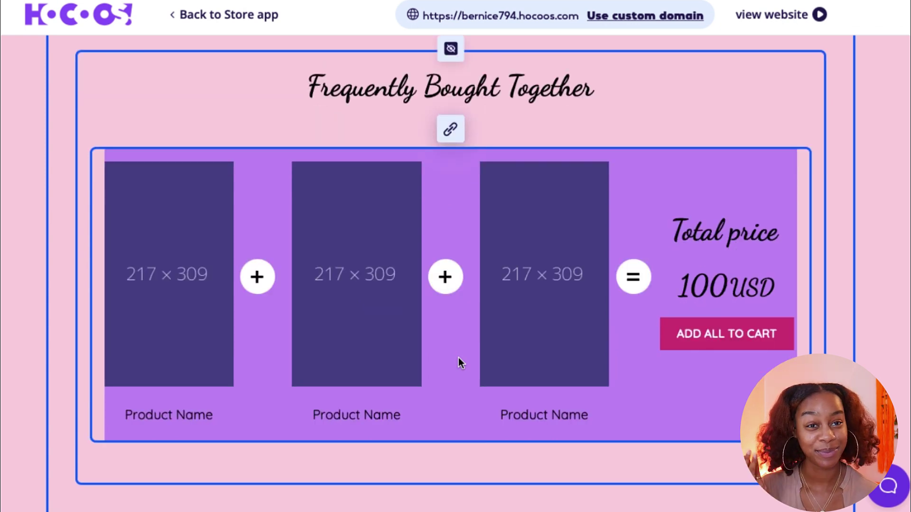
scroll(458, 358, down, 5)
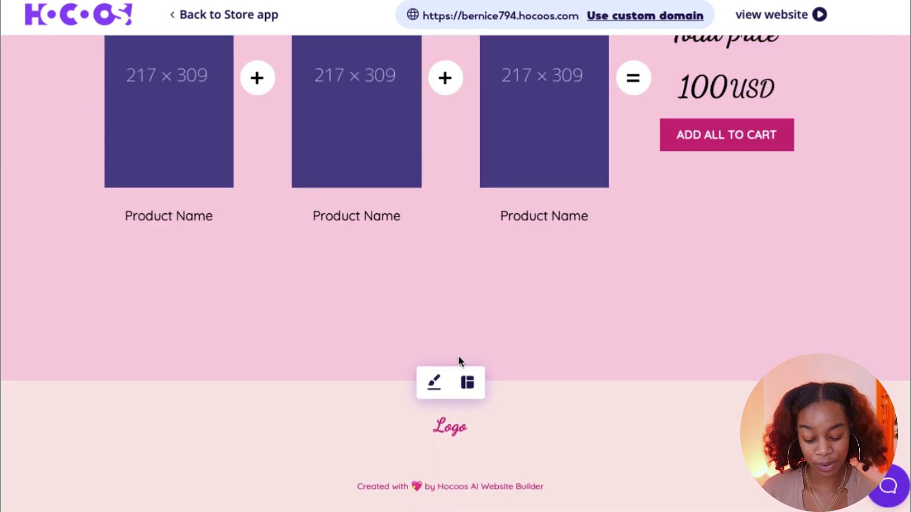
- Generate AI options for the header logo in the Pastel style, keeping the business category bath & body products store
click(450, 429)
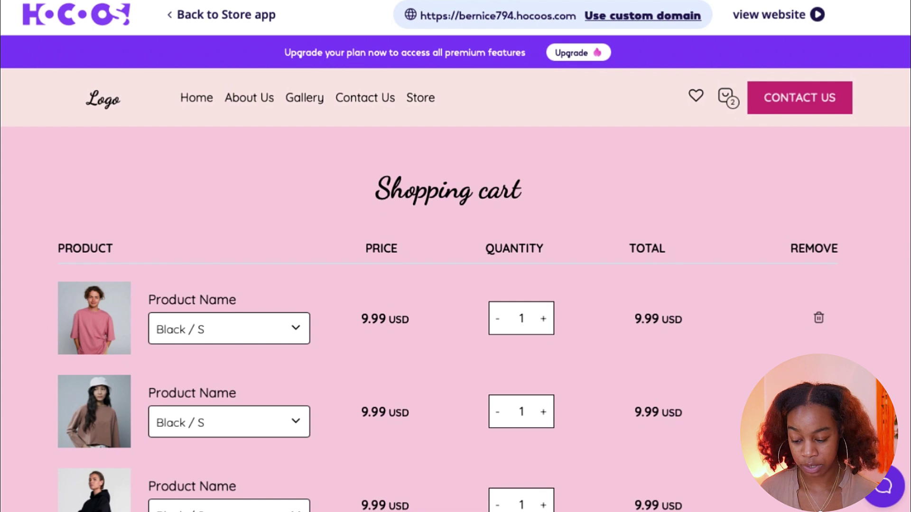
click(189, 111)
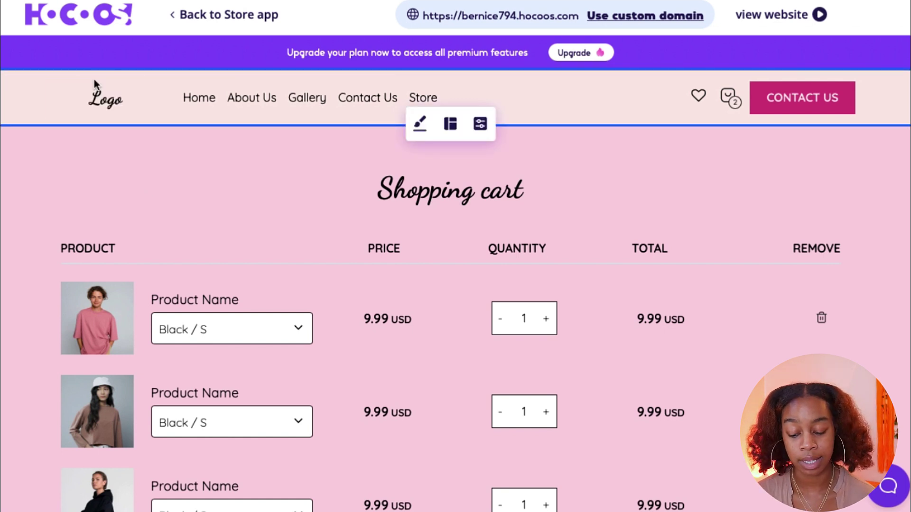
click(90, 99)
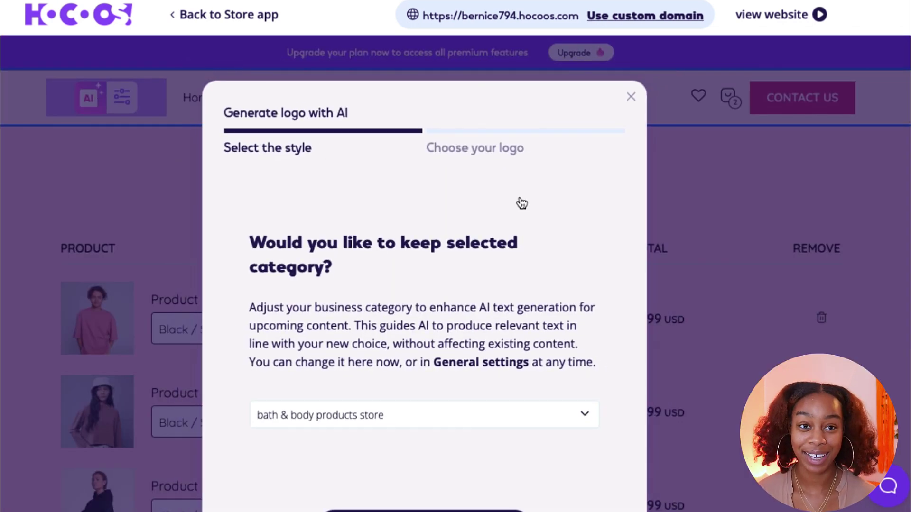
scroll(522, 203, down, 1)
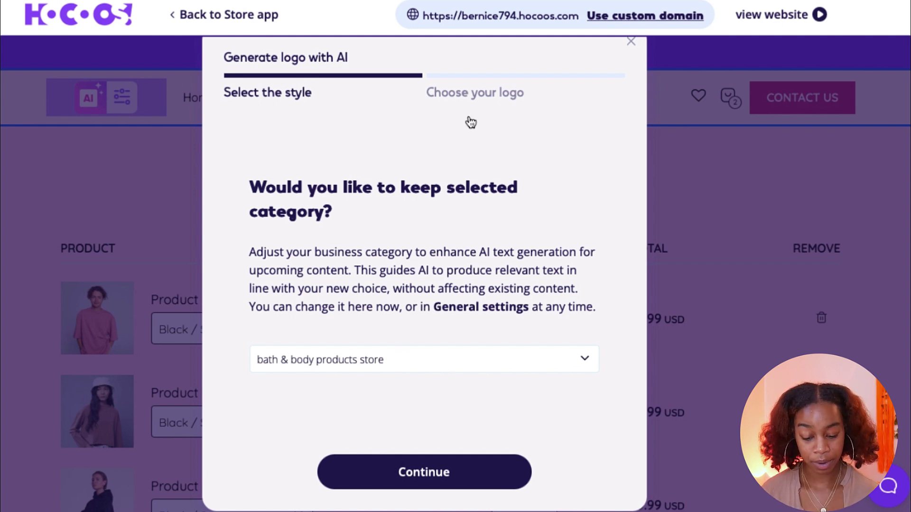
click(412, 457)
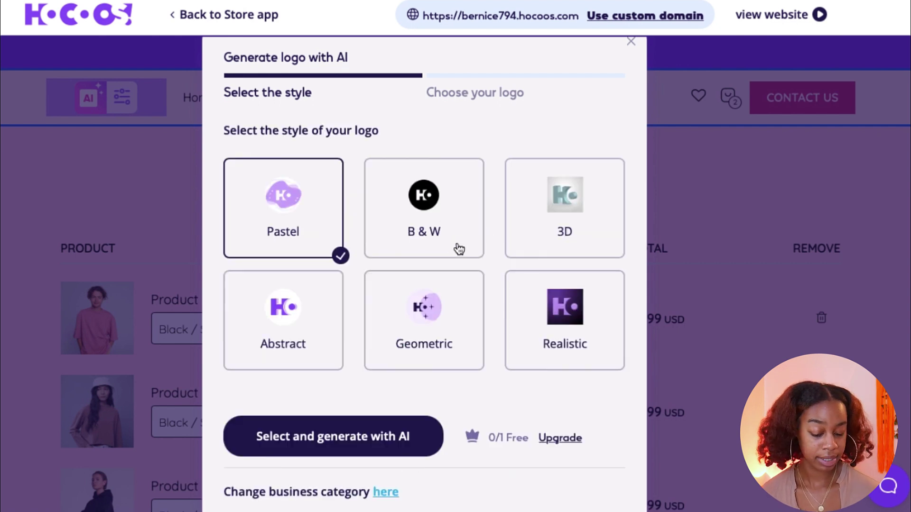
scroll(576, 323, down, 2)
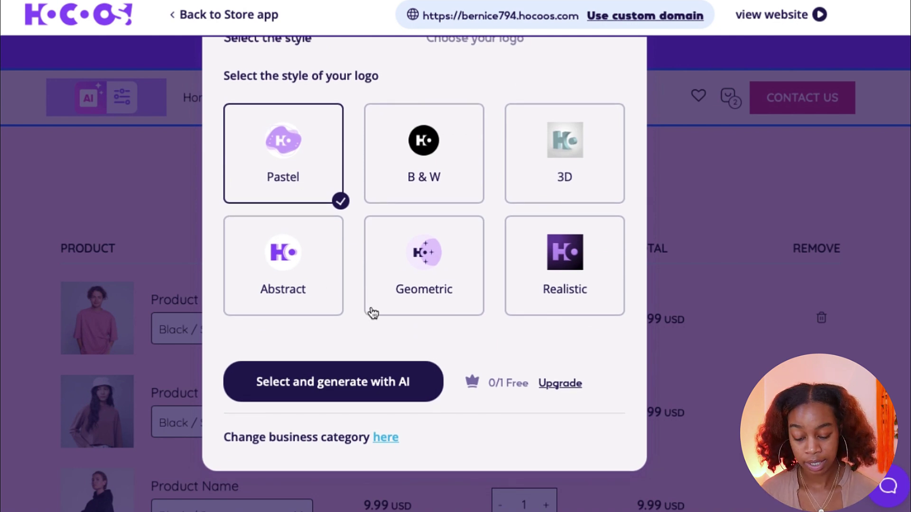
click(327, 389)
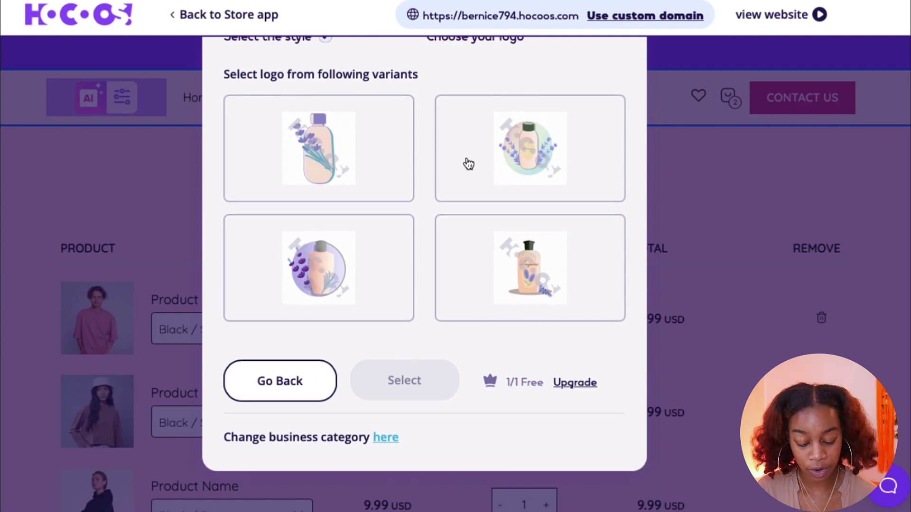
- Use the generated peach bottle with a black cap and lavender on its label as the site logo, then close the file explorer
click(531, 261)
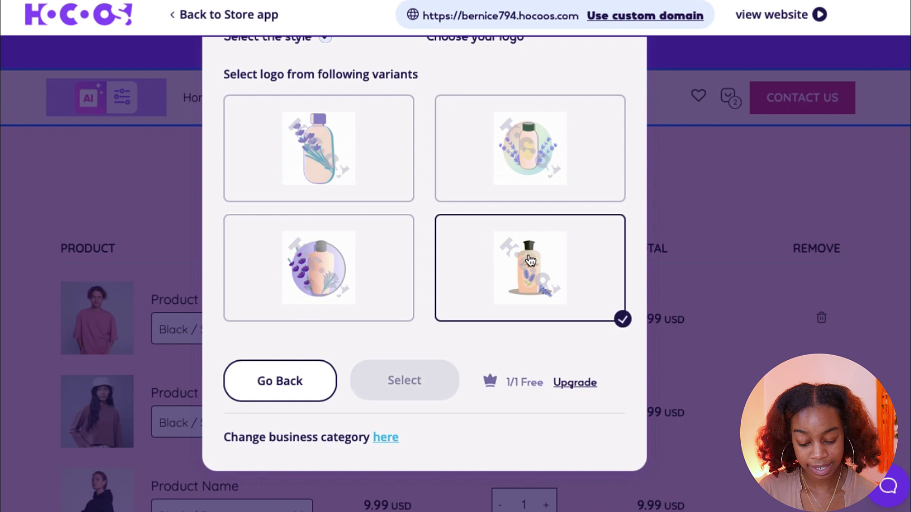
scroll(454, 260, up, 2)
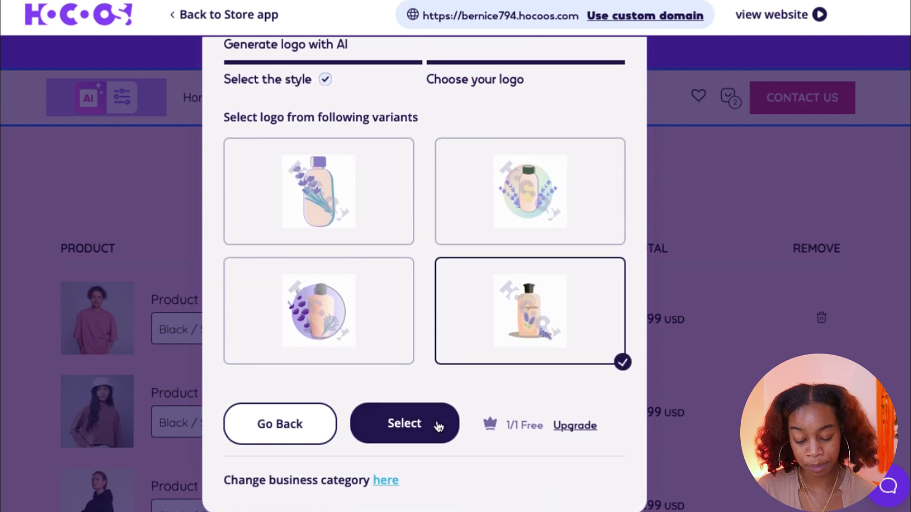
scroll(433, 403, down, 2)
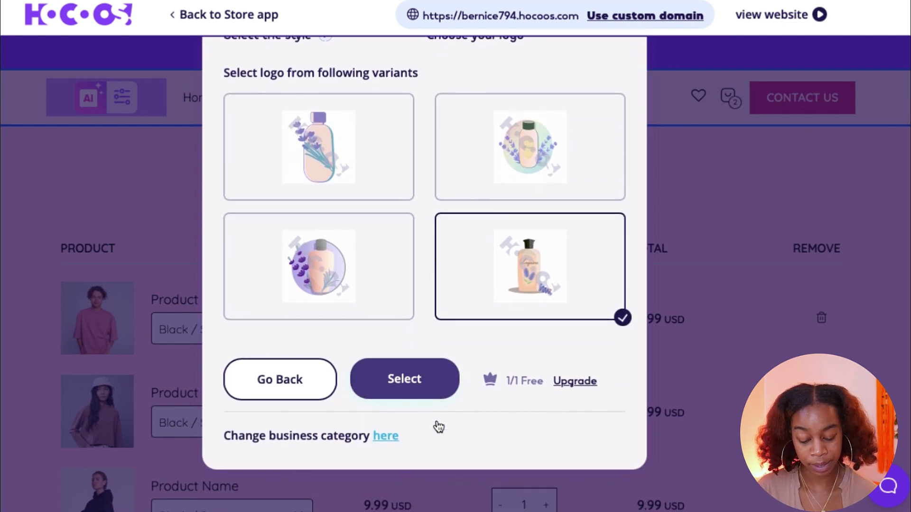
click(404, 382)
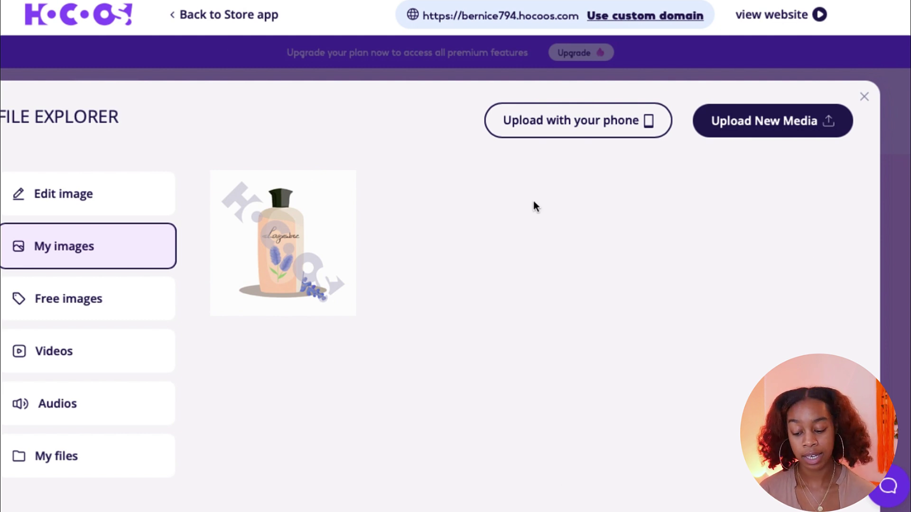
click(863, 97)
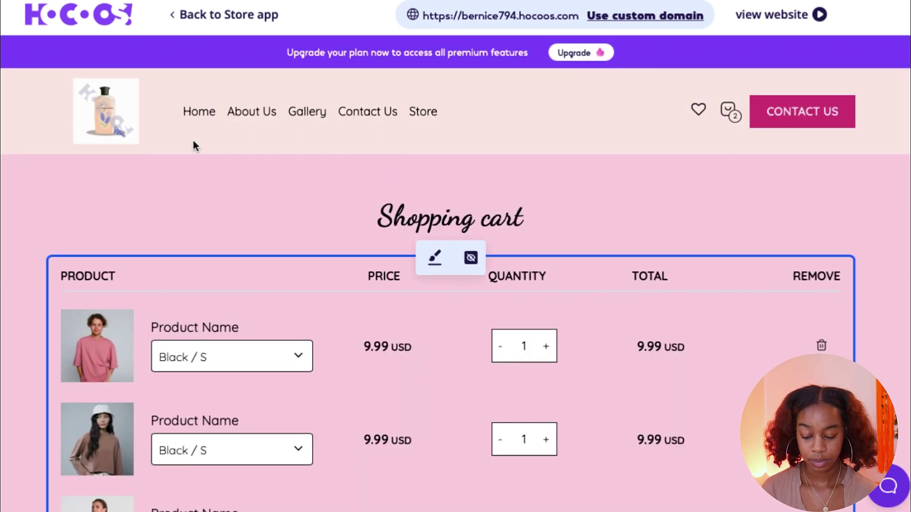
- Open the Home page for editing, close the page menu list and look over the Everyone's favourite featured items section
click(200, 113)
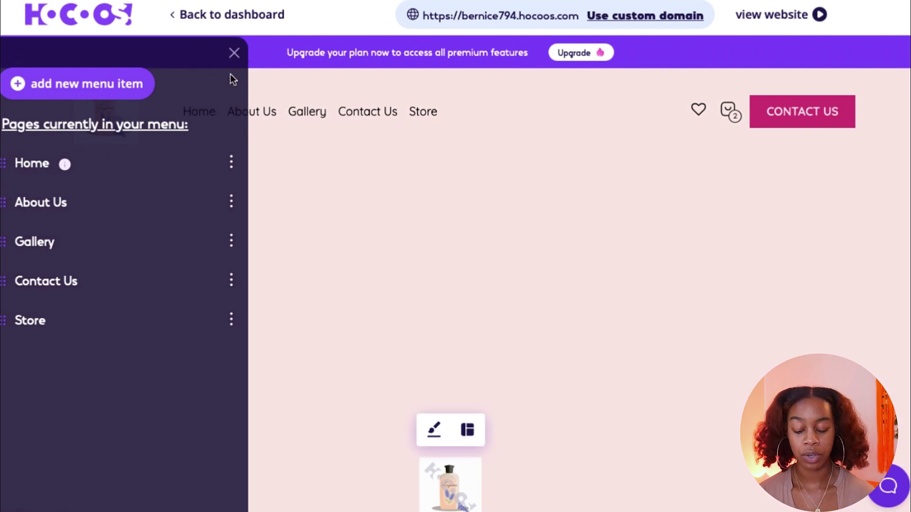
click(236, 55)
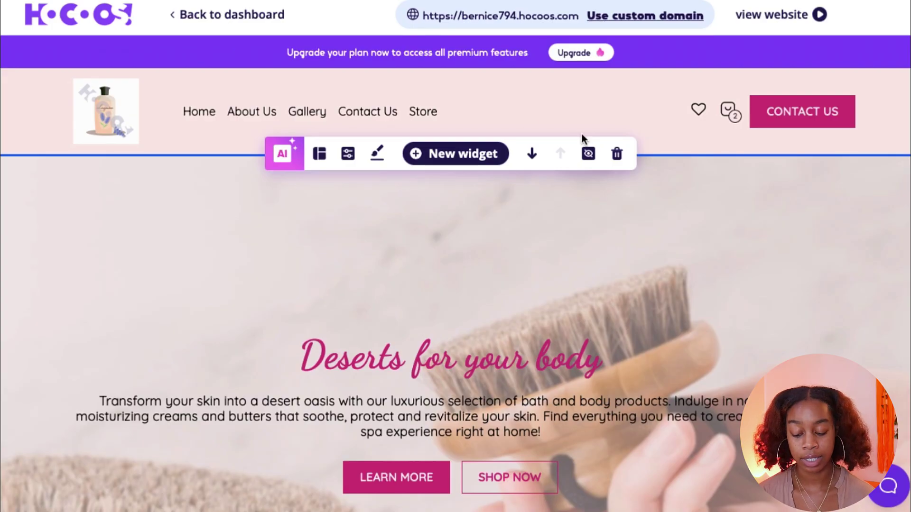
scroll(585, 297, down, 5)
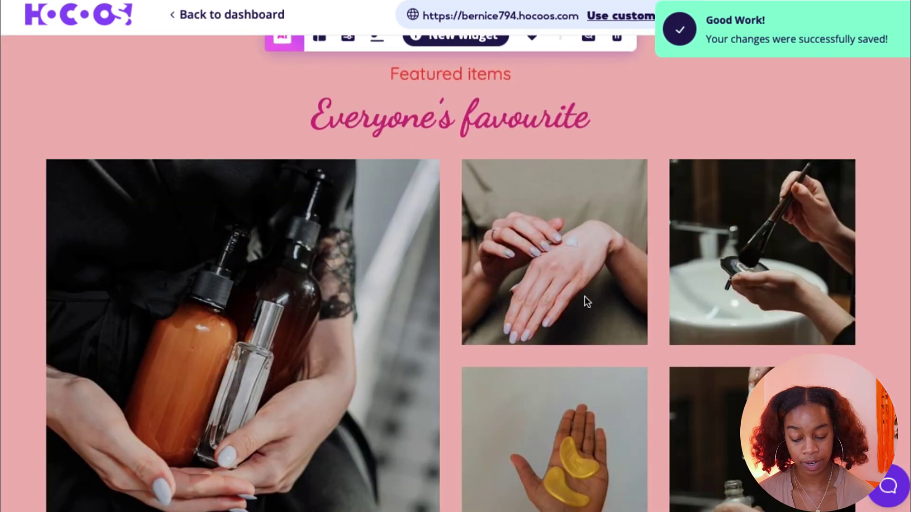
mouse_move(405, 276)
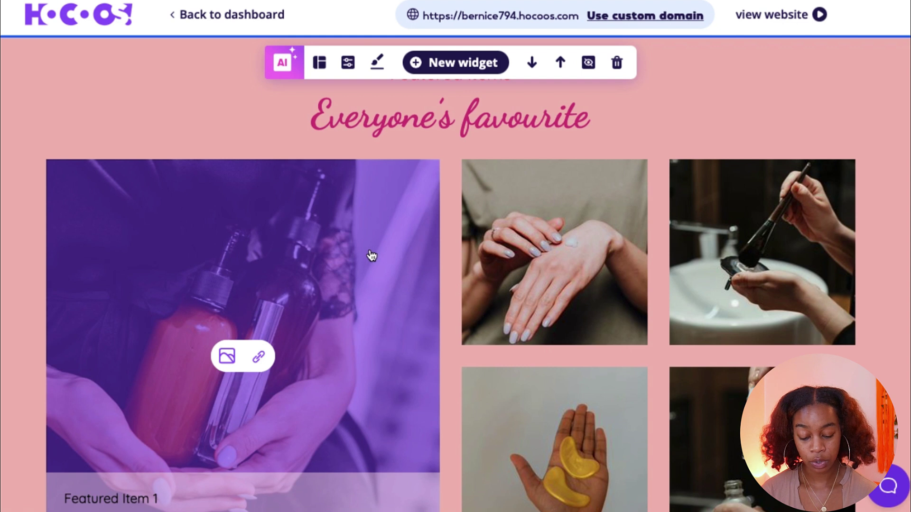
scroll(370, 246, up, 1)
click(374, 184)
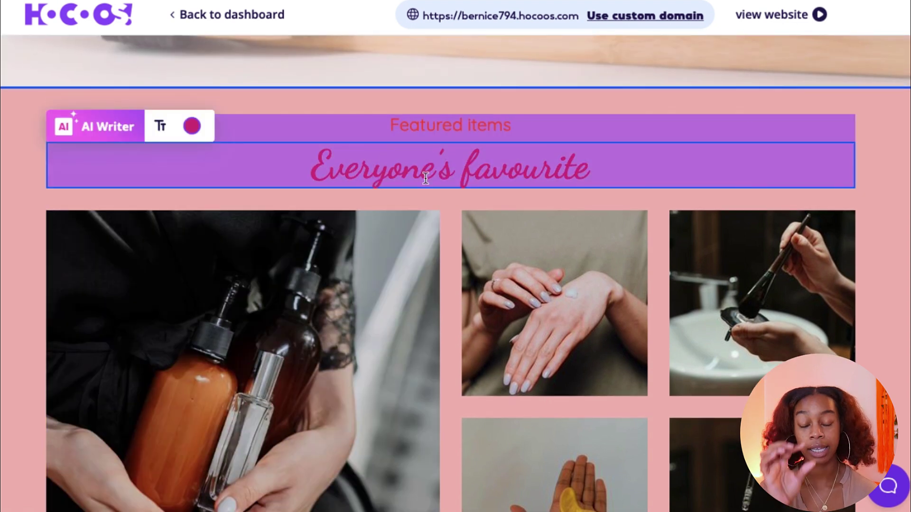
scroll(535, 298, down, 3)
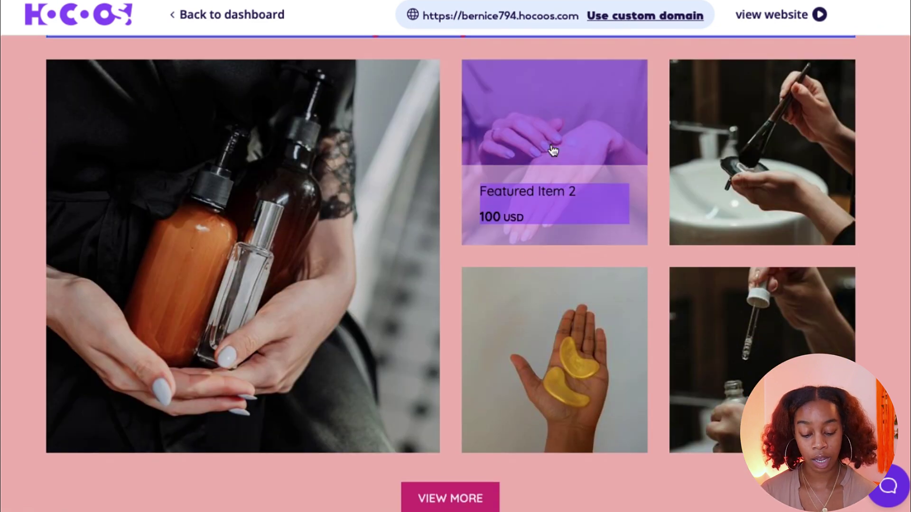
- Browse the free bath & body products store images for the Featured Item 2 picture, then close the file explorer without choosing one
click(554, 151)
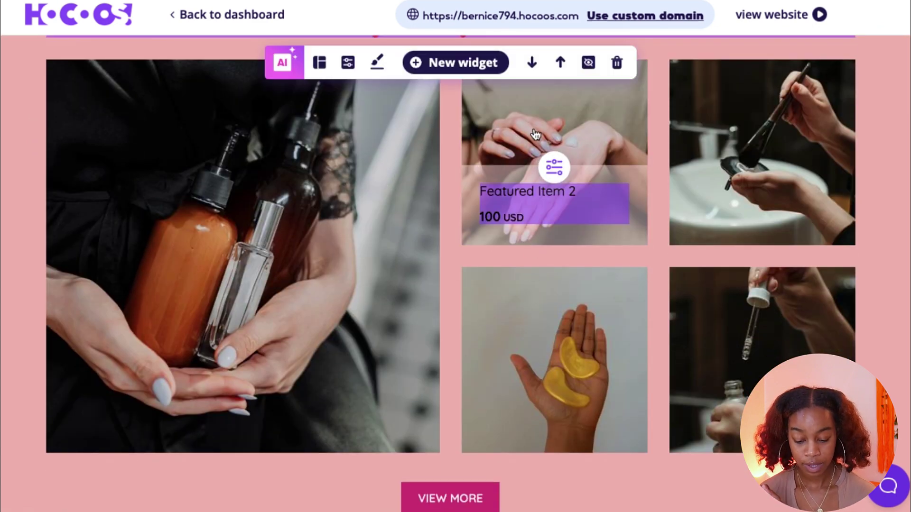
mouse_move(538, 145)
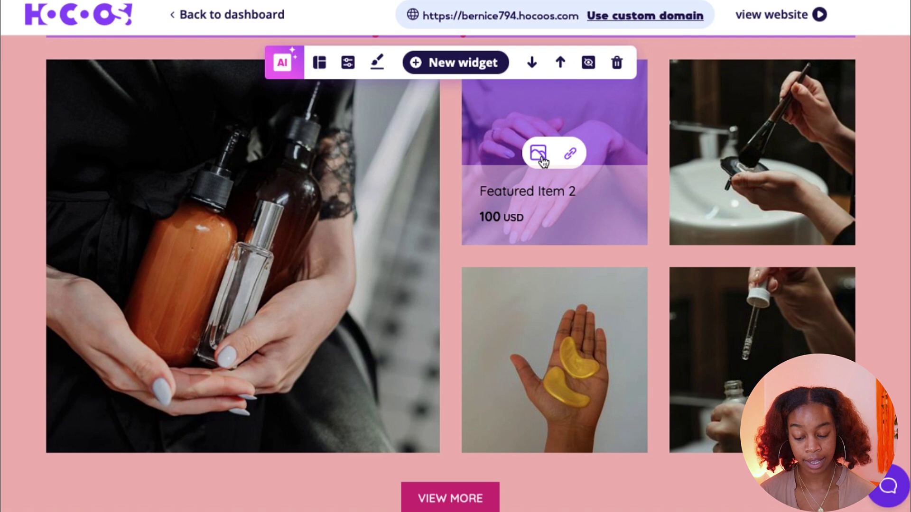
click(539, 153)
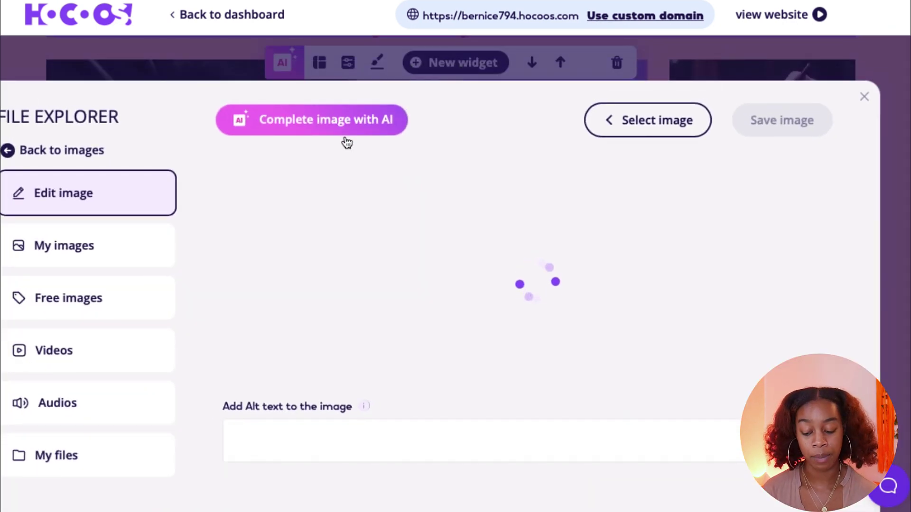
click(95, 303)
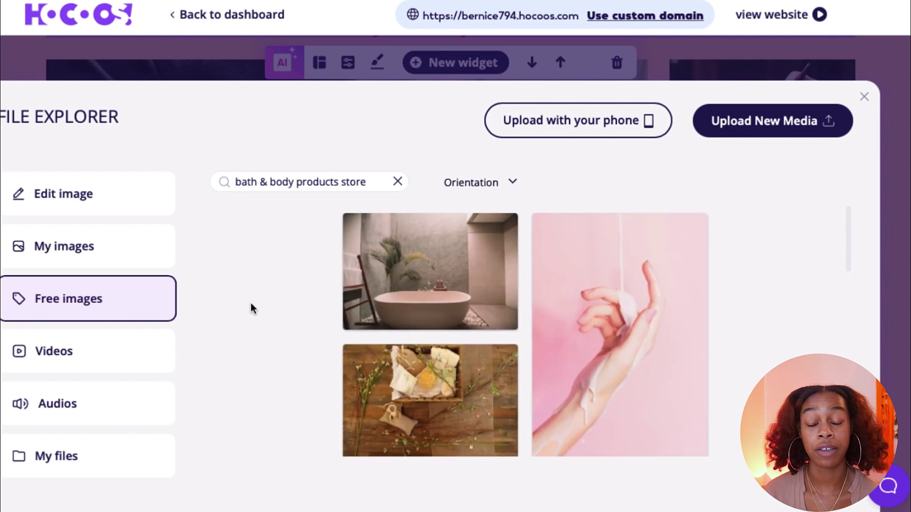
scroll(530, 311, down, 10)
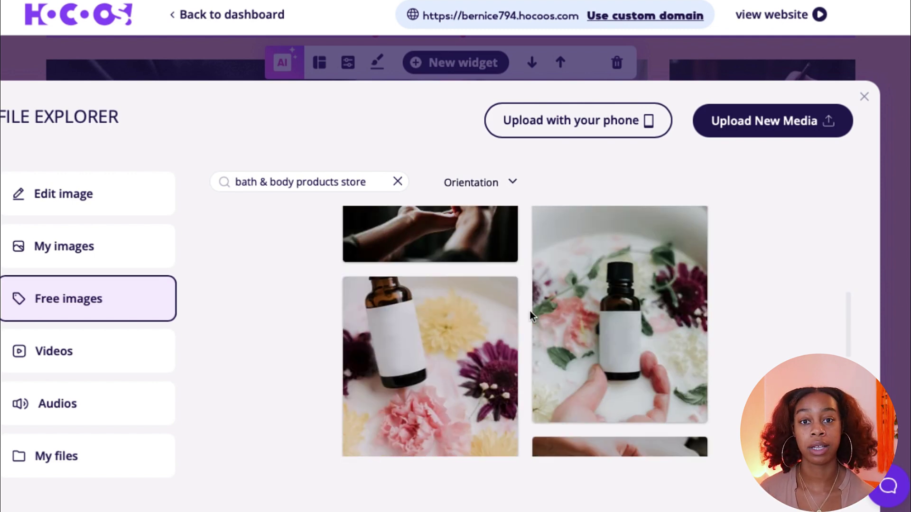
scroll(530, 311, down, 10)
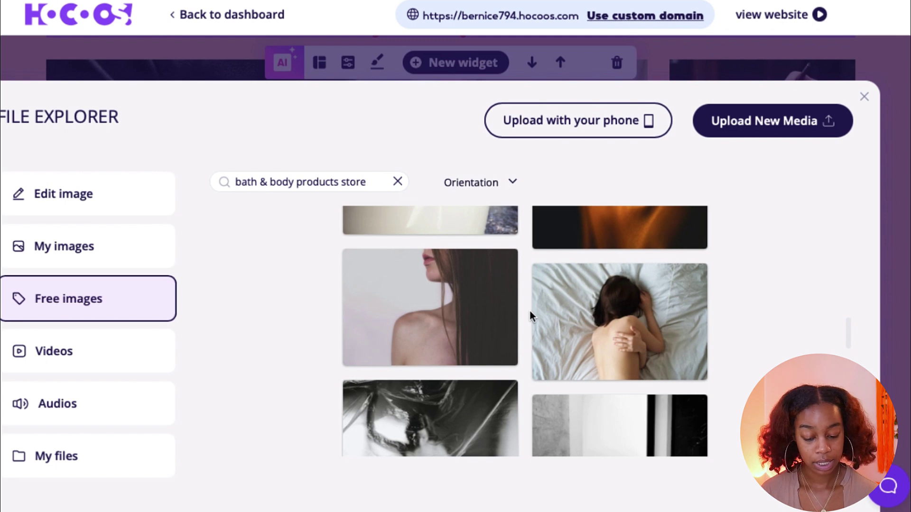
scroll(531, 311, down, 10)
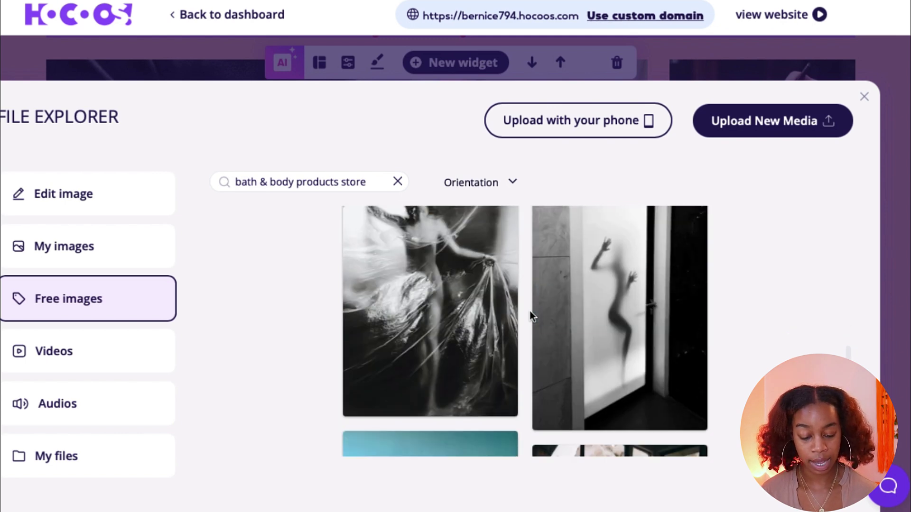
scroll(531, 311, down, 5)
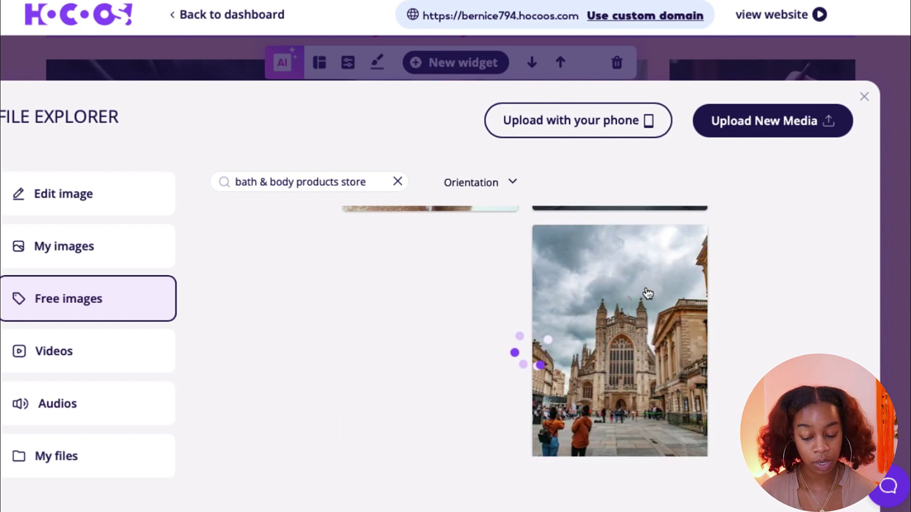
click(864, 96)
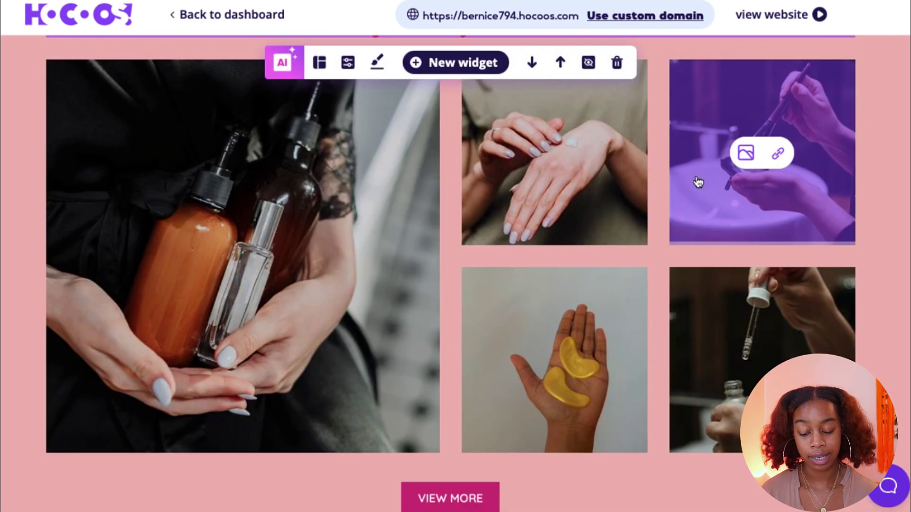
- Inspect the text editing options of the Product Customization service heading above the Everyone's favourite section
scroll(688, 220, down, 8)
scroll(688, 217, down, 12)
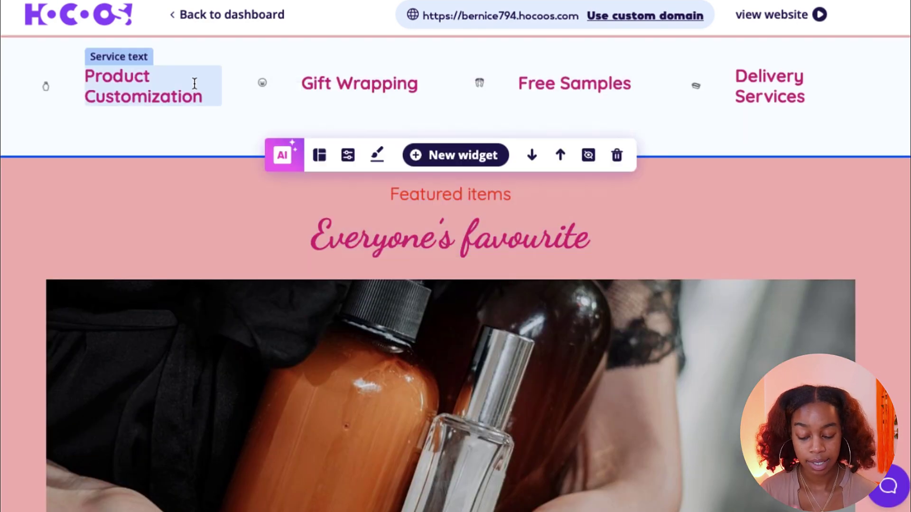
click(163, 93)
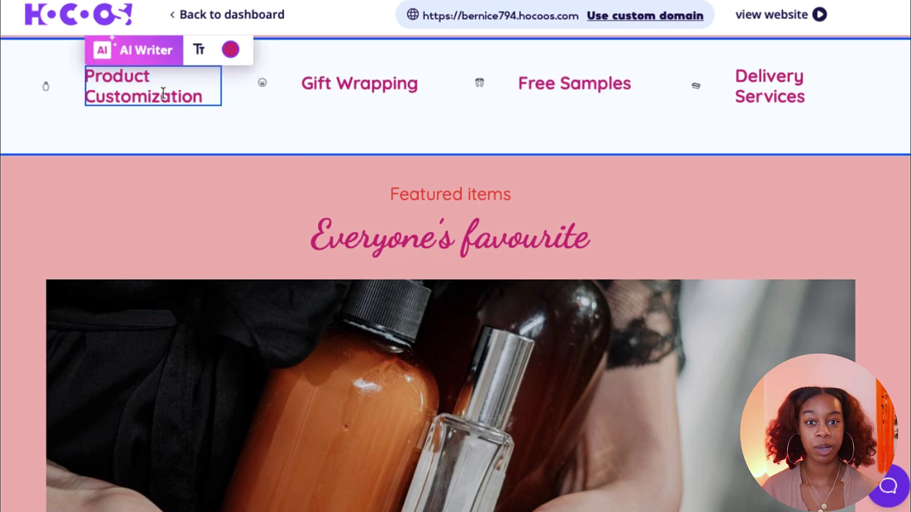
scroll(525, 298, down, 4)
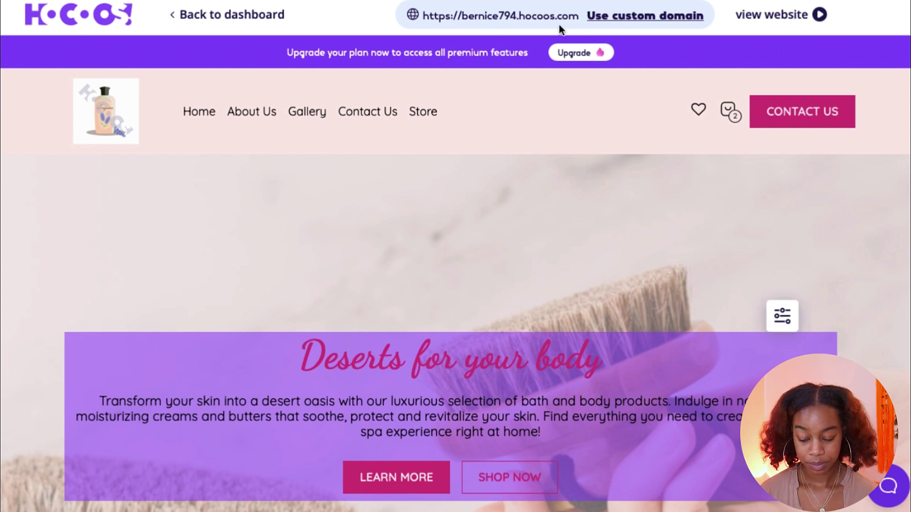
- Open the custom domain settings and review the instructions for connecting an existing domain
click(607, 23)
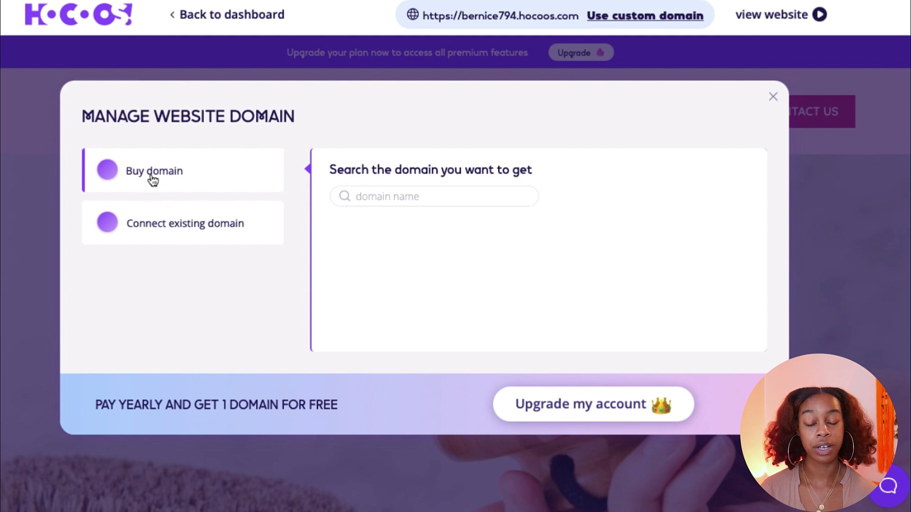
click(166, 228)
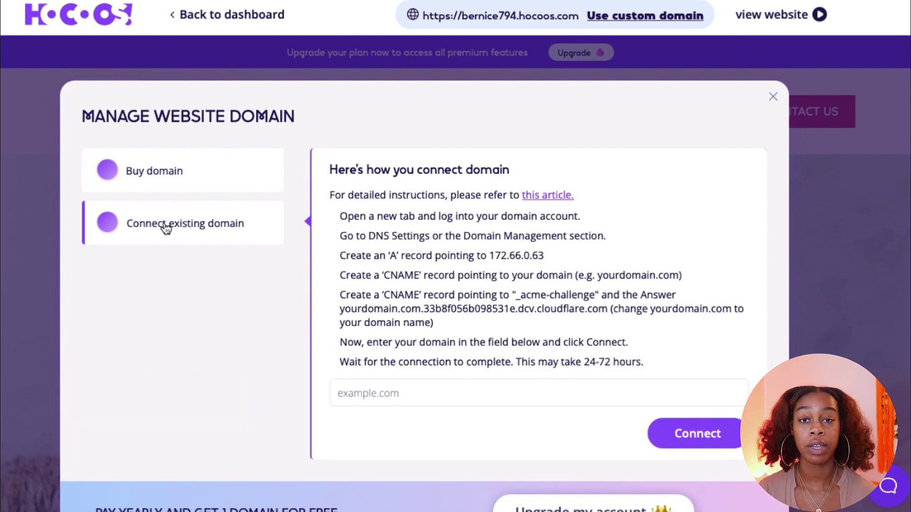
scroll(604, 251, down, 2)
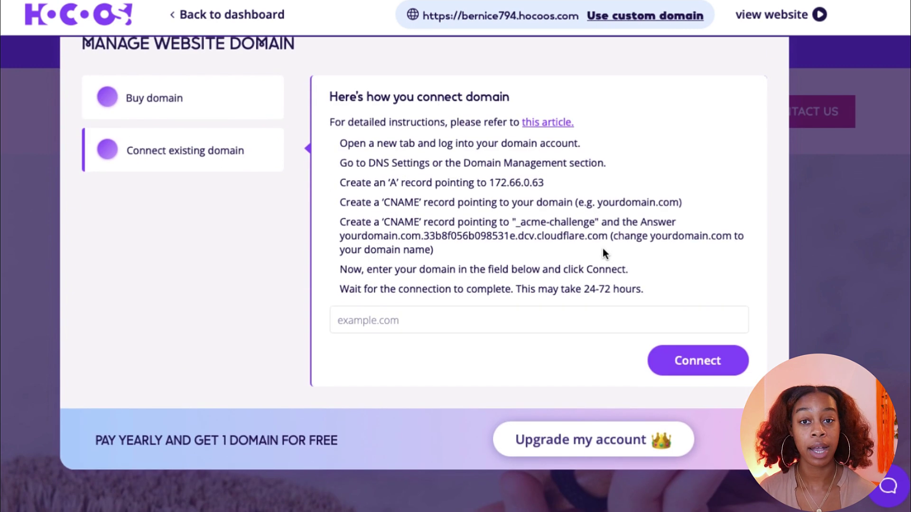